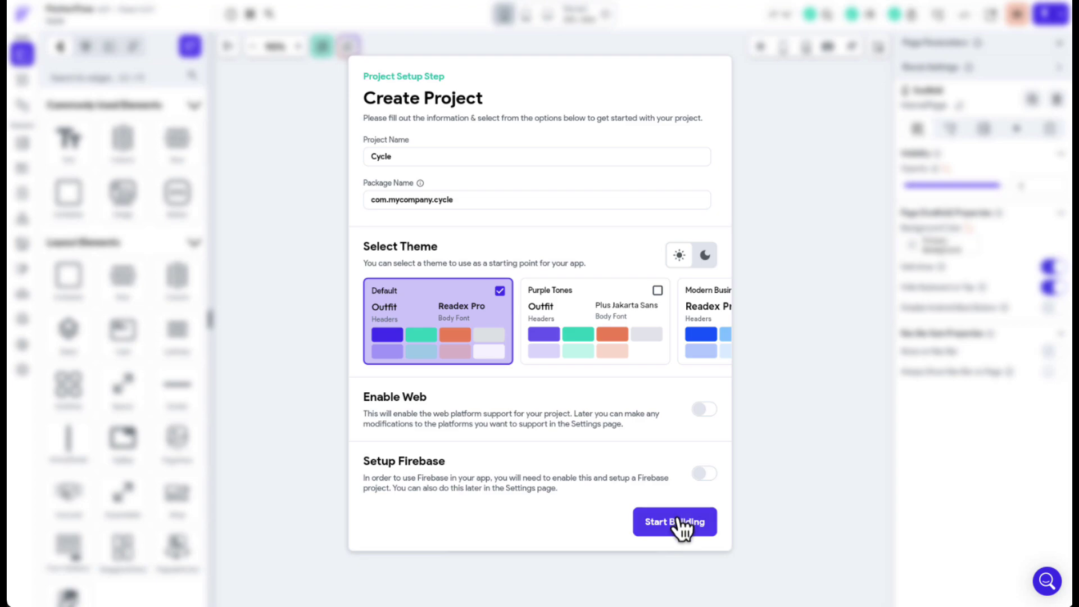
# - Delete the AppBar from the HomePage widget tree
pyautogui.click(23, 80)
pyautogui.click(111, 326)
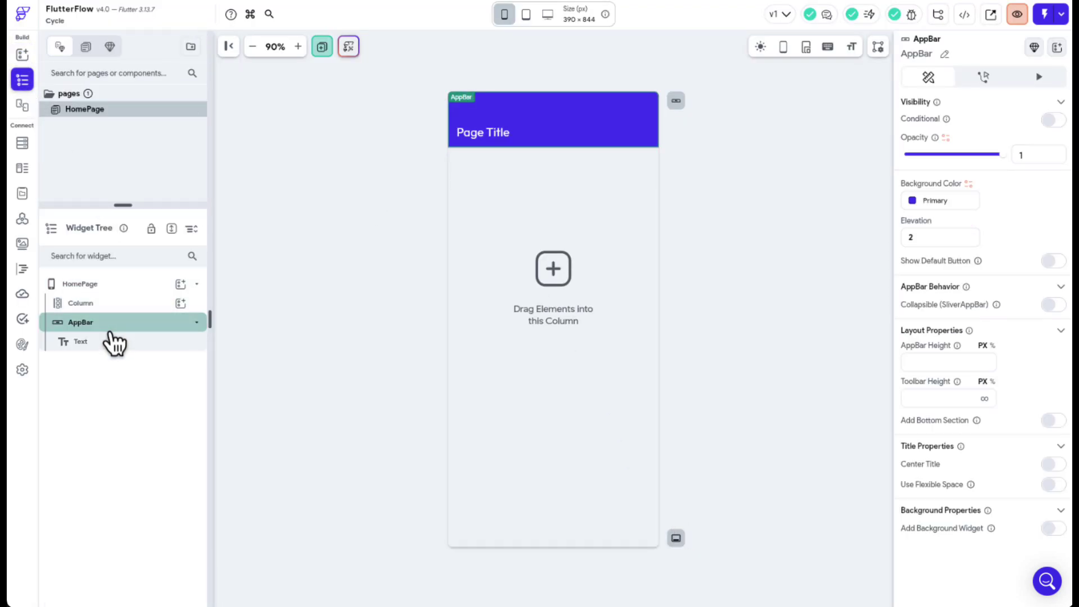
pyautogui.press('Delete')
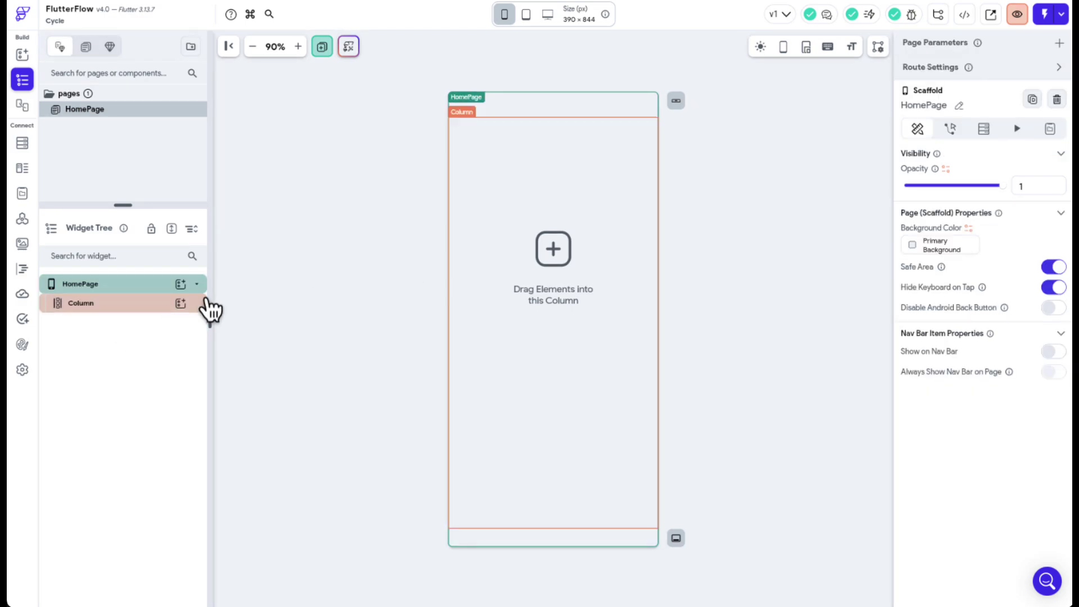
# - Add a PageView widget inside the HomePage's Column
pyautogui.click(168, 306)
pyautogui.click(180, 303)
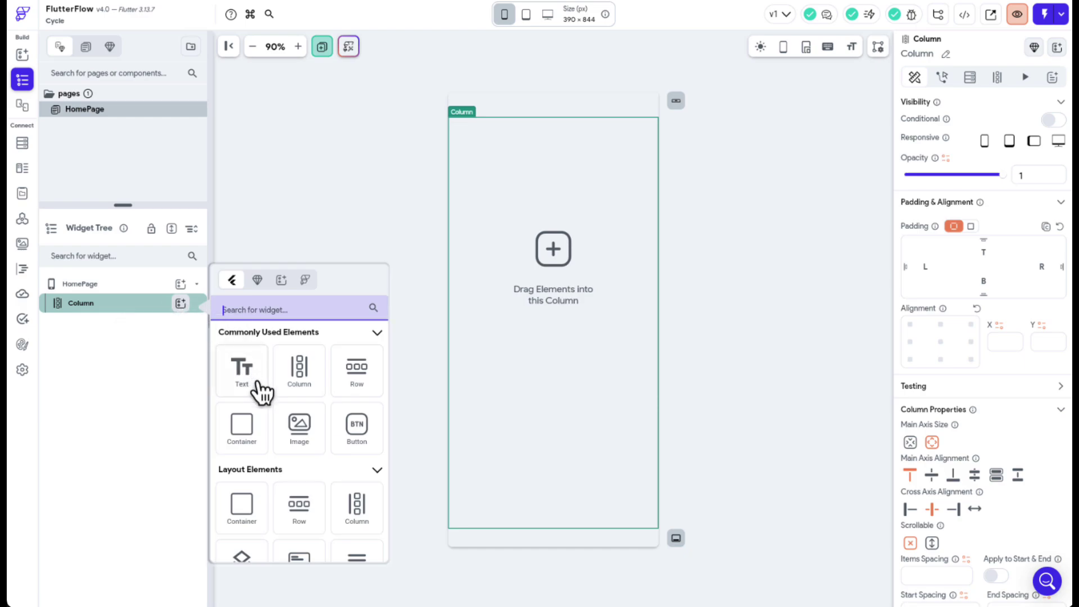
pyautogui.write('page')
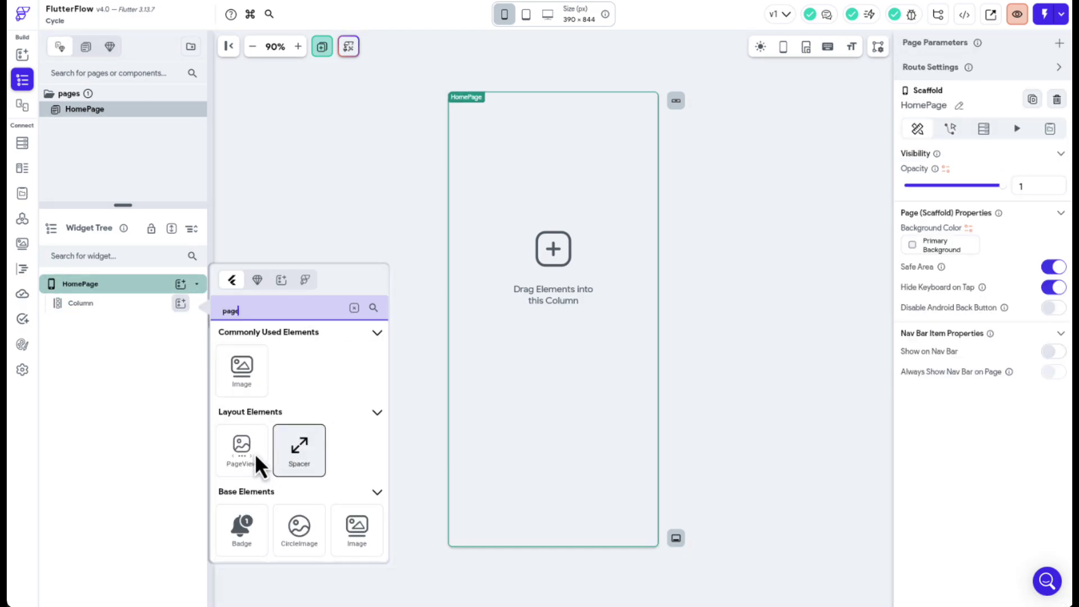
pyautogui.click(252, 453)
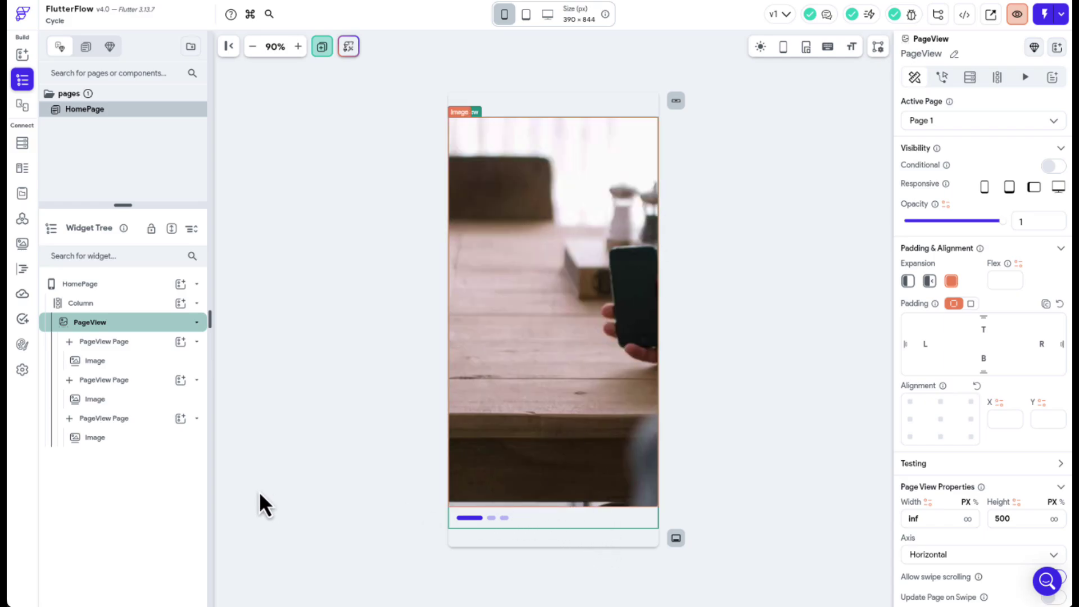
# - Disable Safe Area for HomePage and delete the image from the first PageView page
pyautogui.click(112, 288)
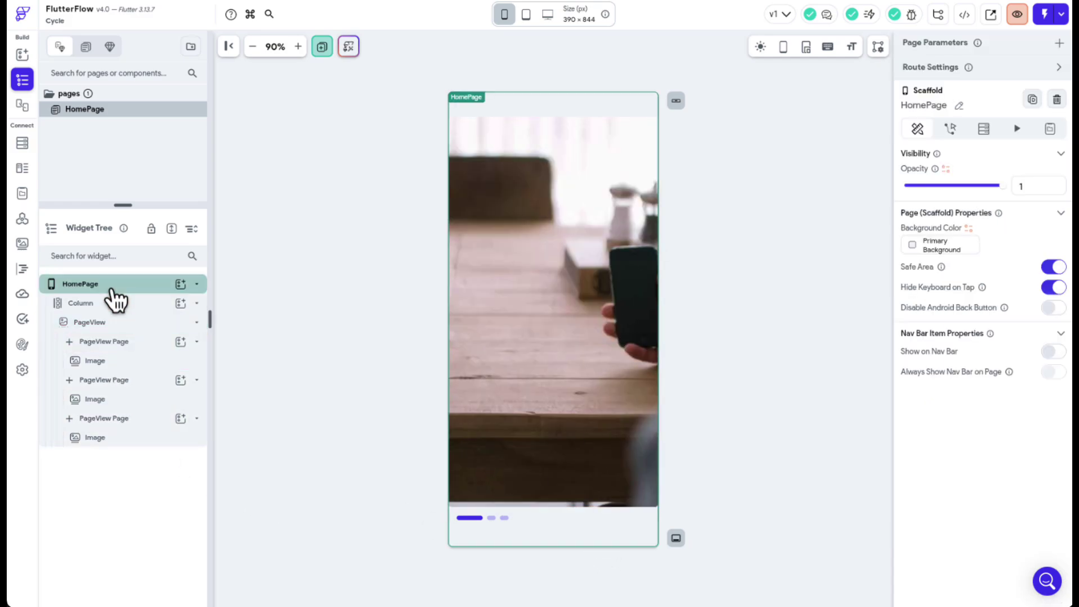
pyautogui.click(1055, 267)
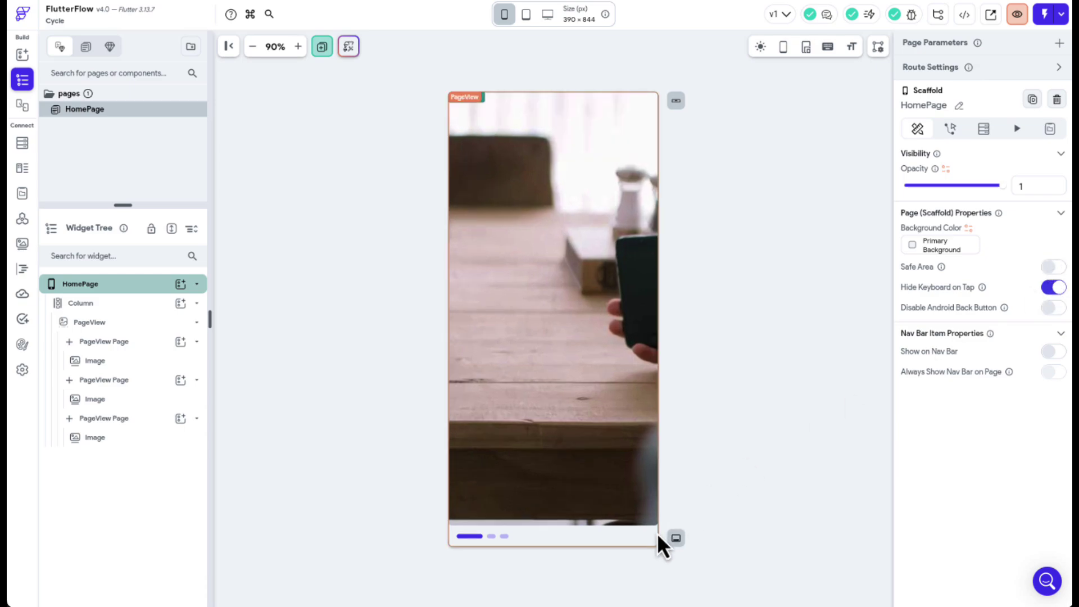
pyautogui.click(569, 508)
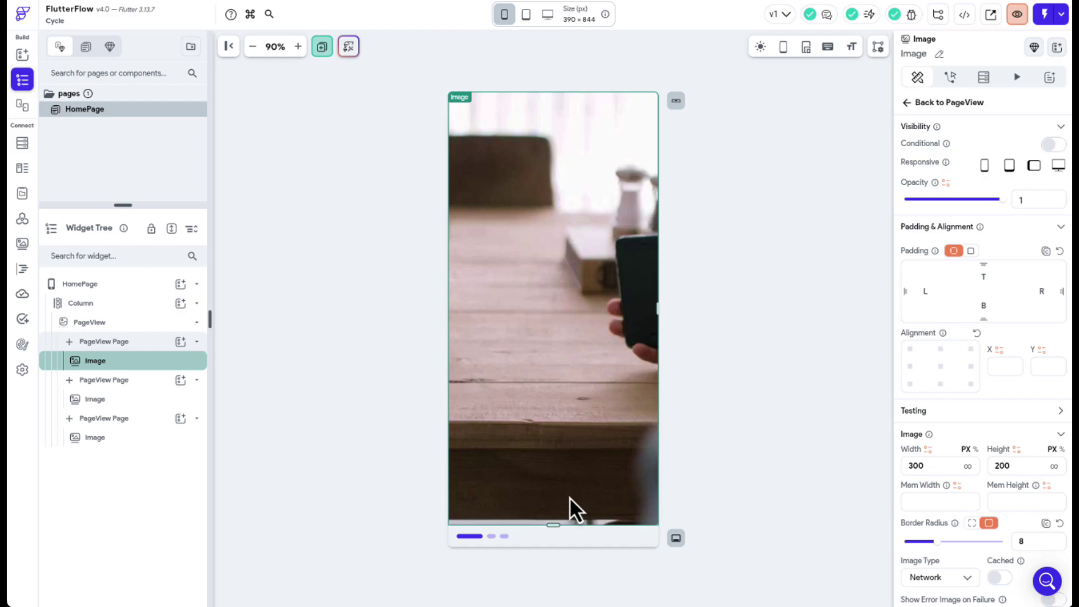
pyautogui.press('Delete')
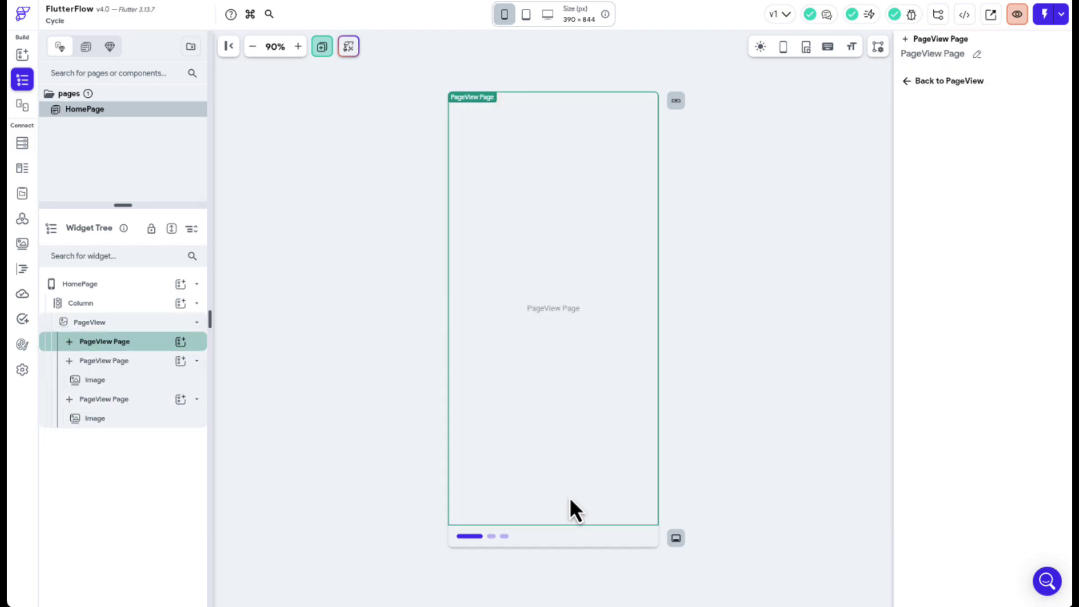
# - Set the HomePage background color to fully opaque white
pyautogui.click(128, 288)
pyautogui.click(915, 246)
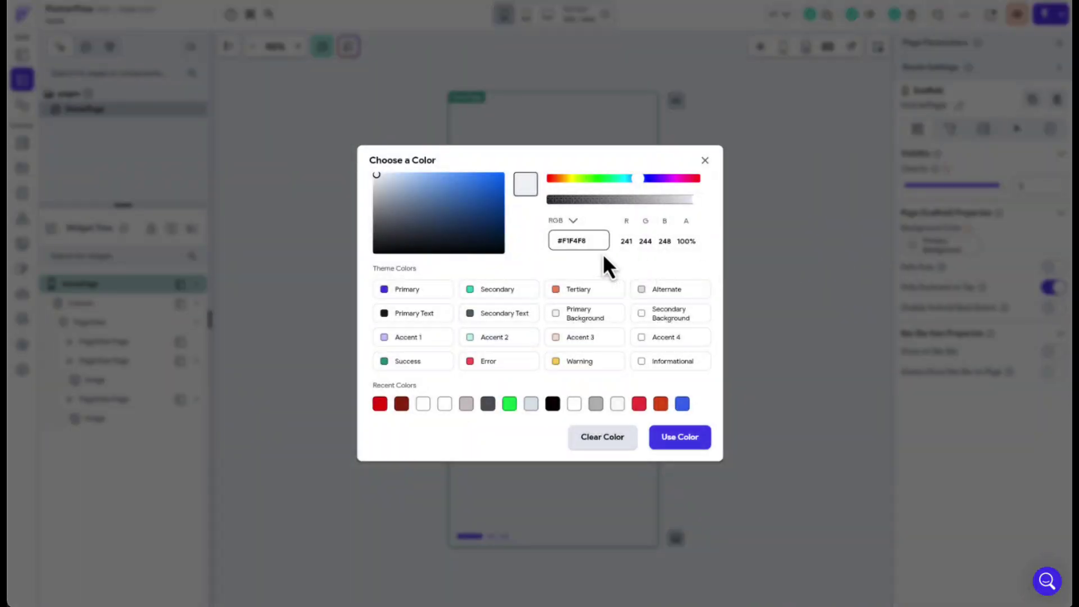
pyautogui.click(427, 407)
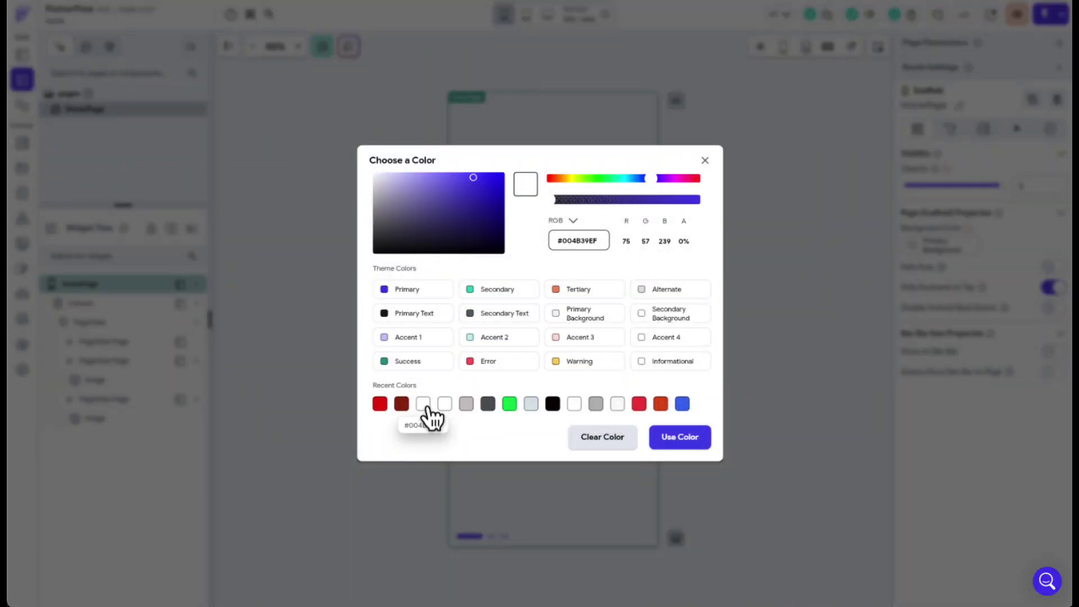
pyautogui.moveTo(554, 201); pyautogui.dragTo(725, 221)
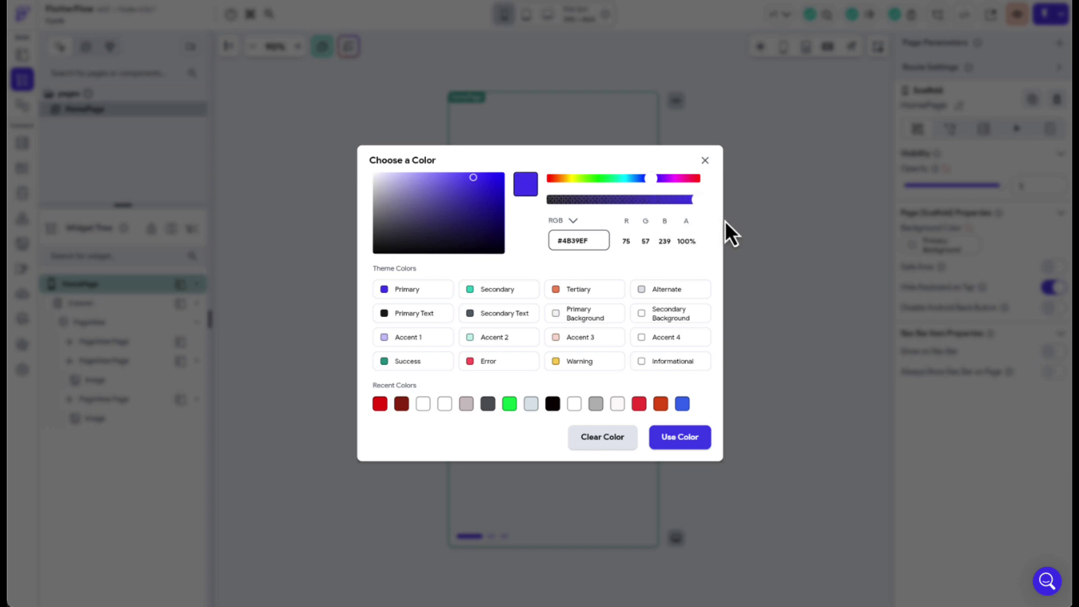
pyautogui.click(574, 403)
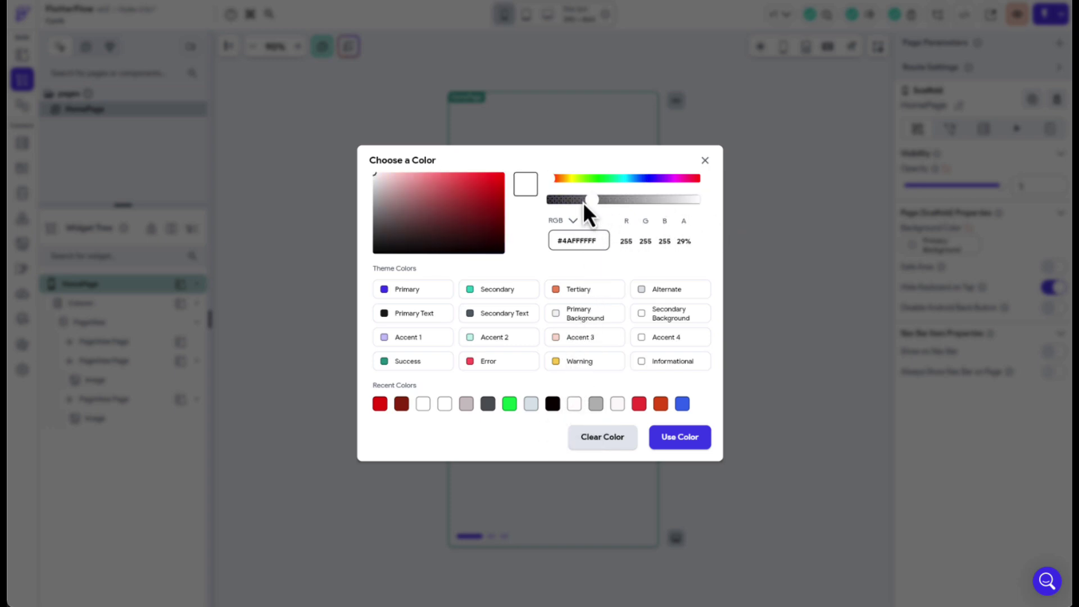
pyautogui.moveTo(596, 204); pyautogui.dragTo(719, 214)
pyautogui.click(689, 442)
pyautogui.click(628, 354)
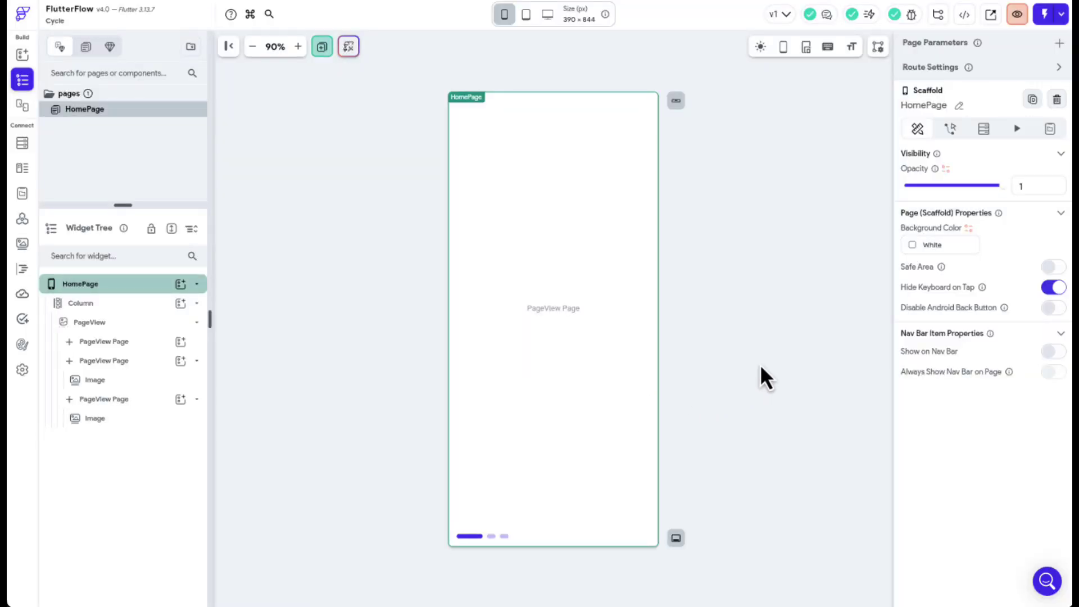
# - Add two more pages to the PageView, making Page 4 and Page 5
pyautogui.click(557, 389)
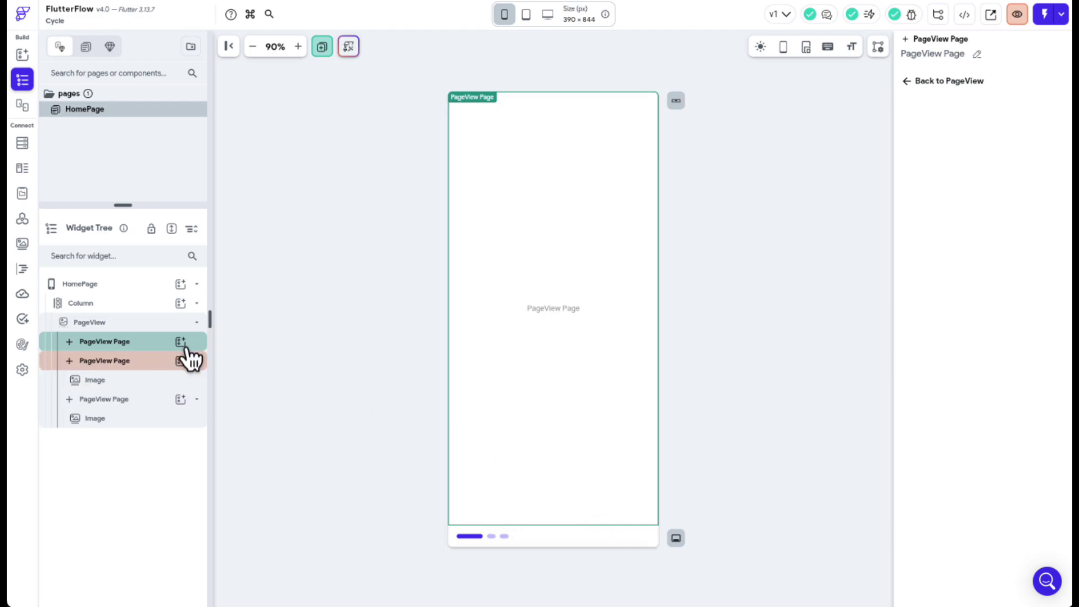
pyautogui.click(144, 329)
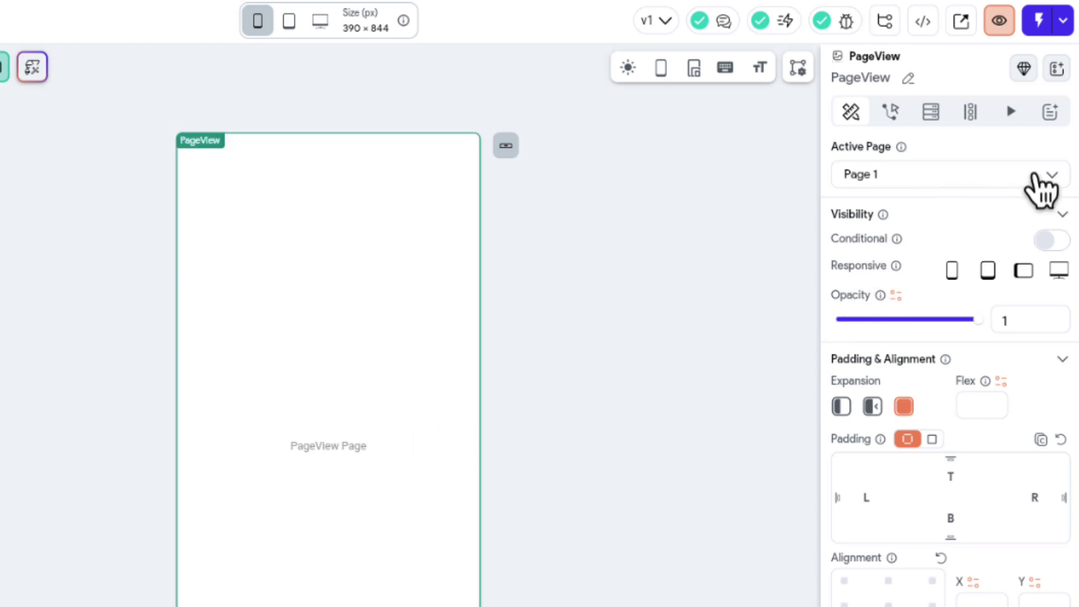
pyautogui.click(1034, 175)
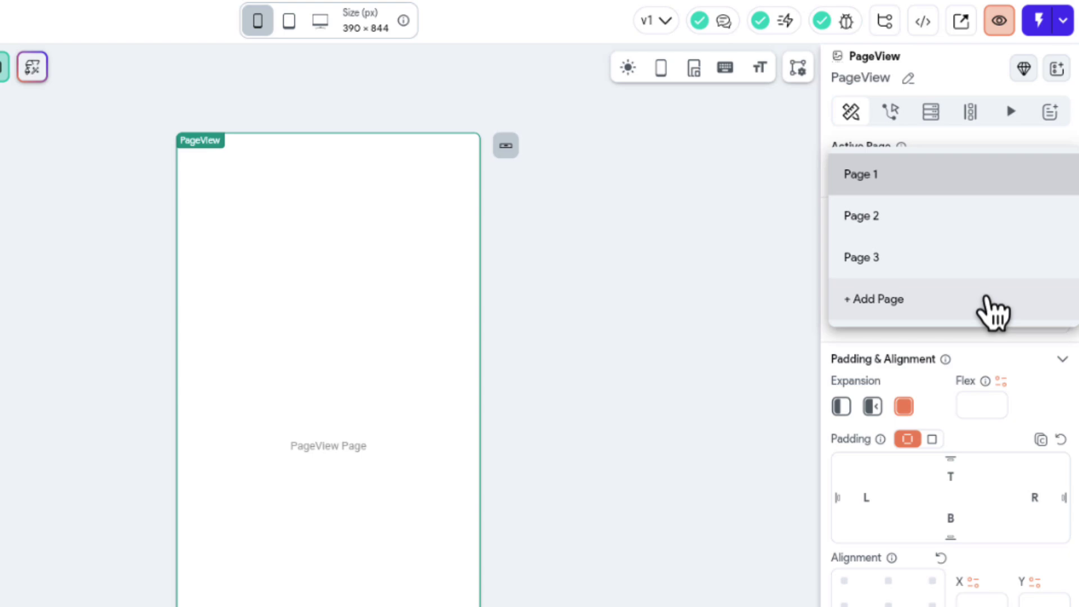
pyautogui.click(994, 312)
pyautogui.click(1047, 178)
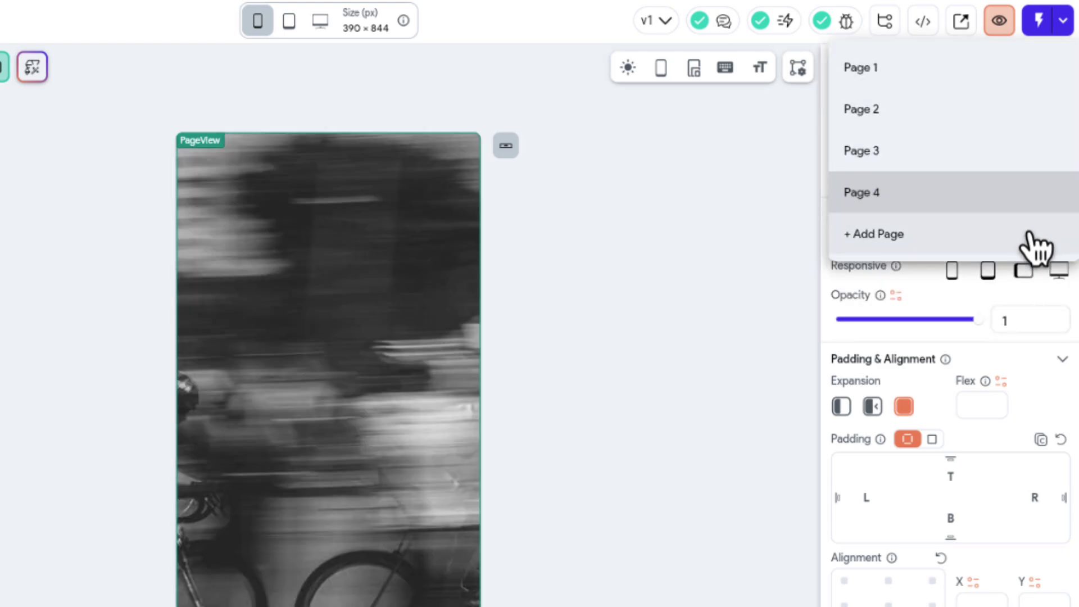
pyautogui.click(1006, 239)
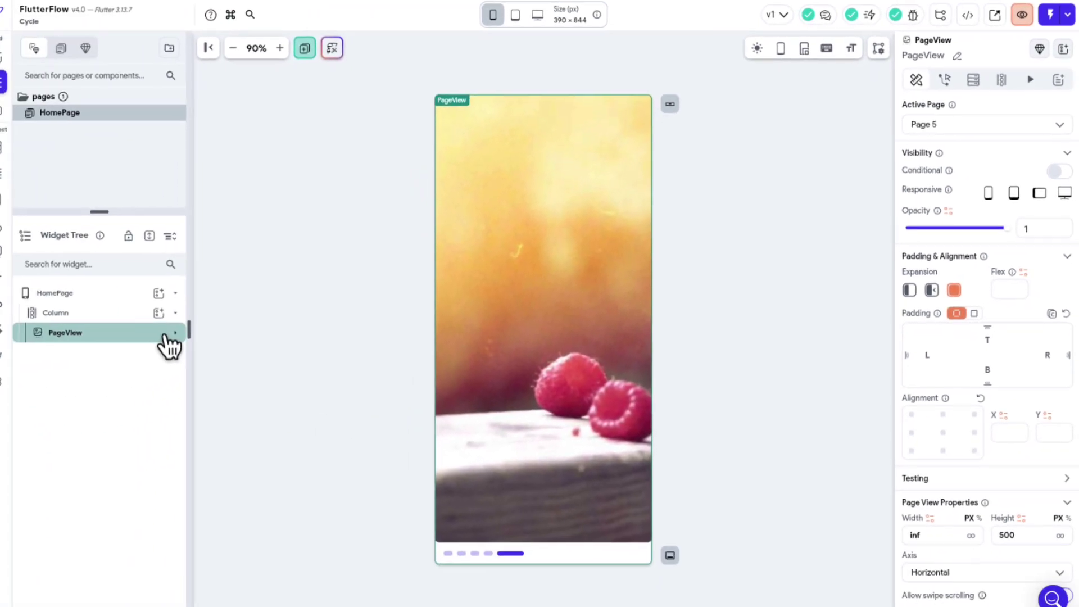
# - Add a Column widget to the first, empty PageView page
pyautogui.click(175, 333)
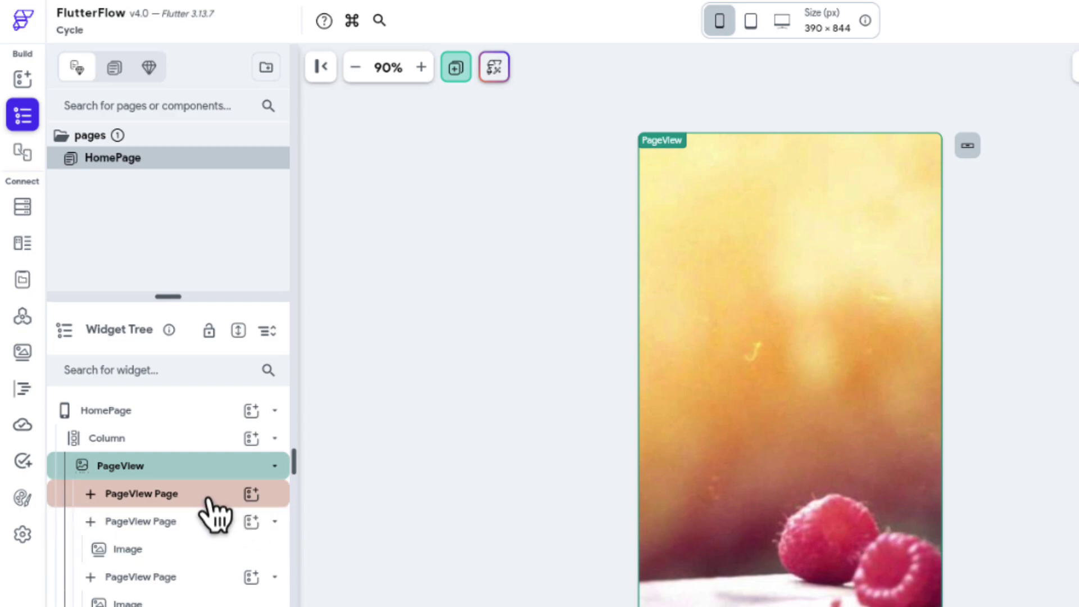
pyautogui.click(209, 499)
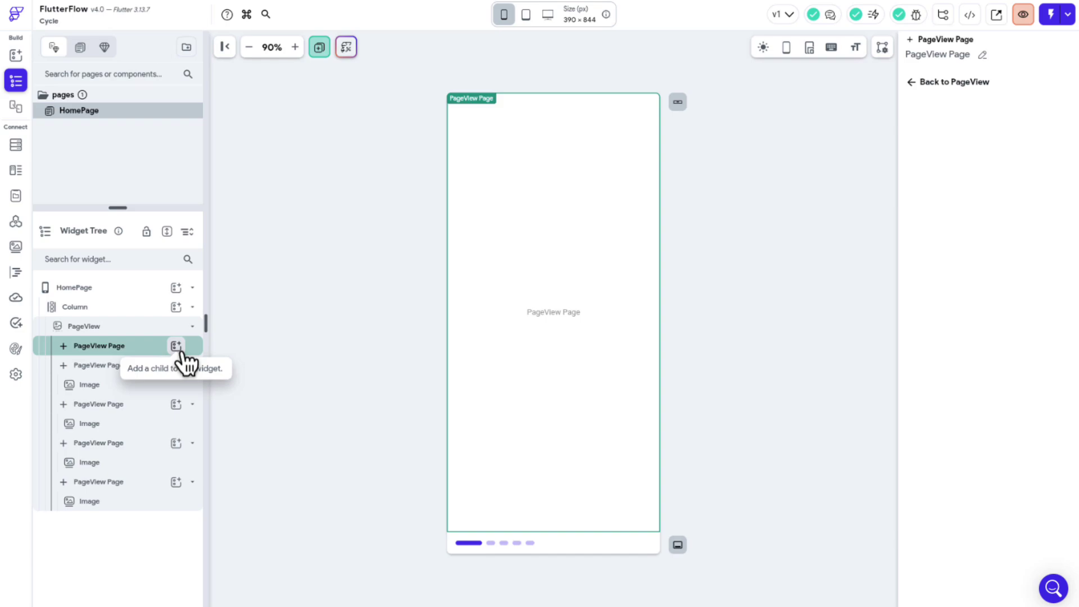
pyautogui.click(180, 350)
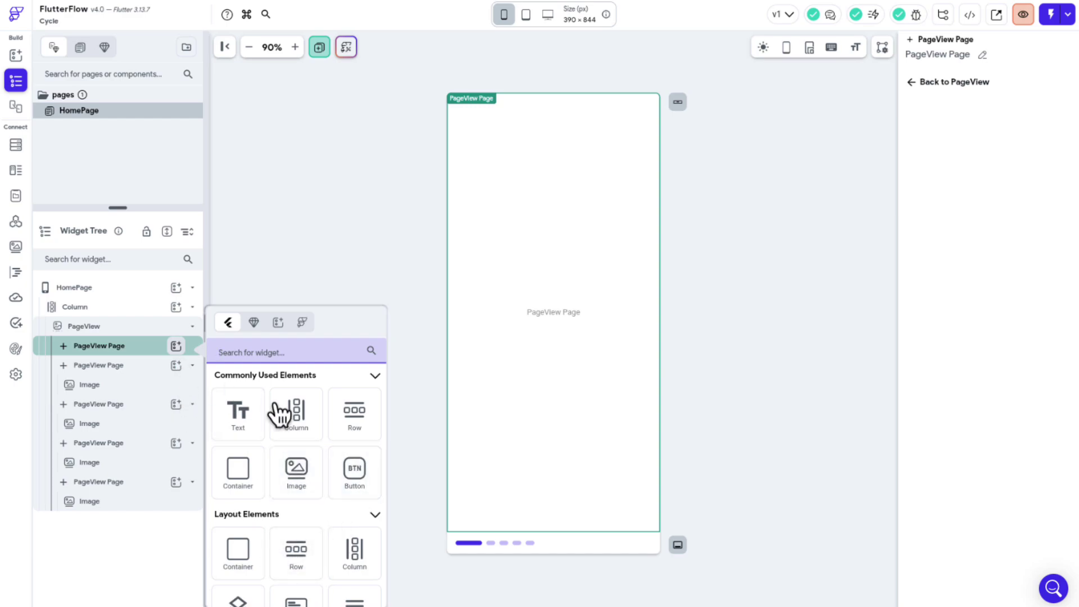
pyautogui.click(308, 424)
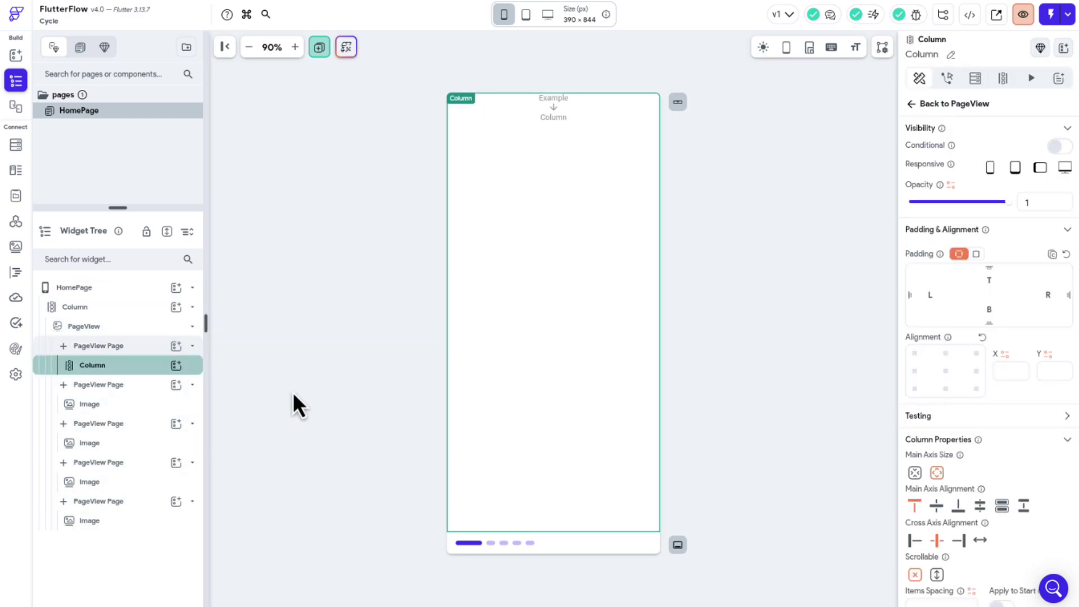
# - Add a Container and a Text widget inside the first PageView page's Column
pyautogui.click(179, 369)
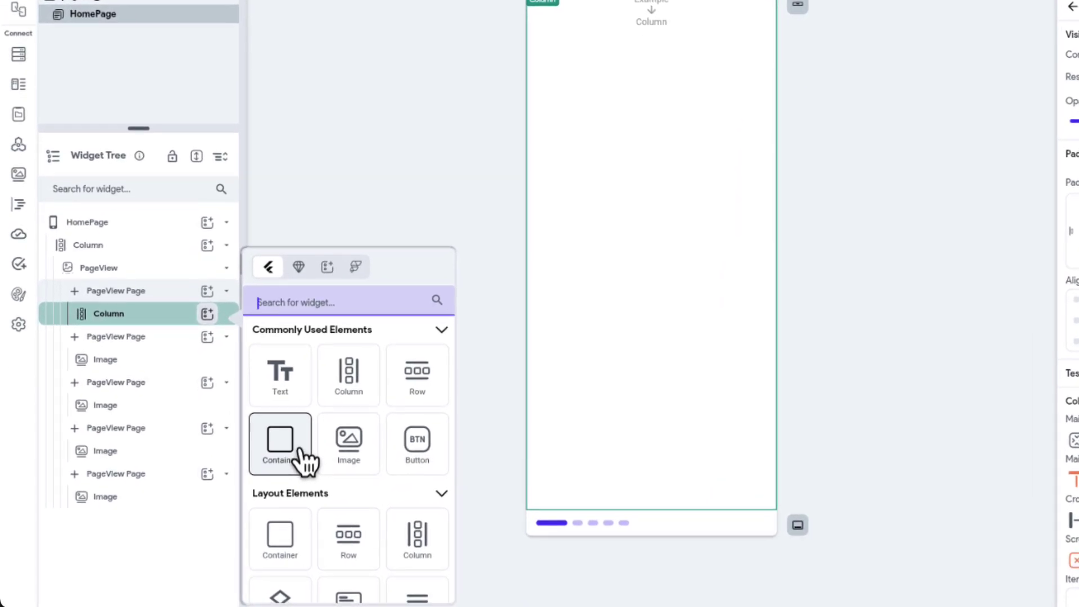
pyautogui.click(281, 441)
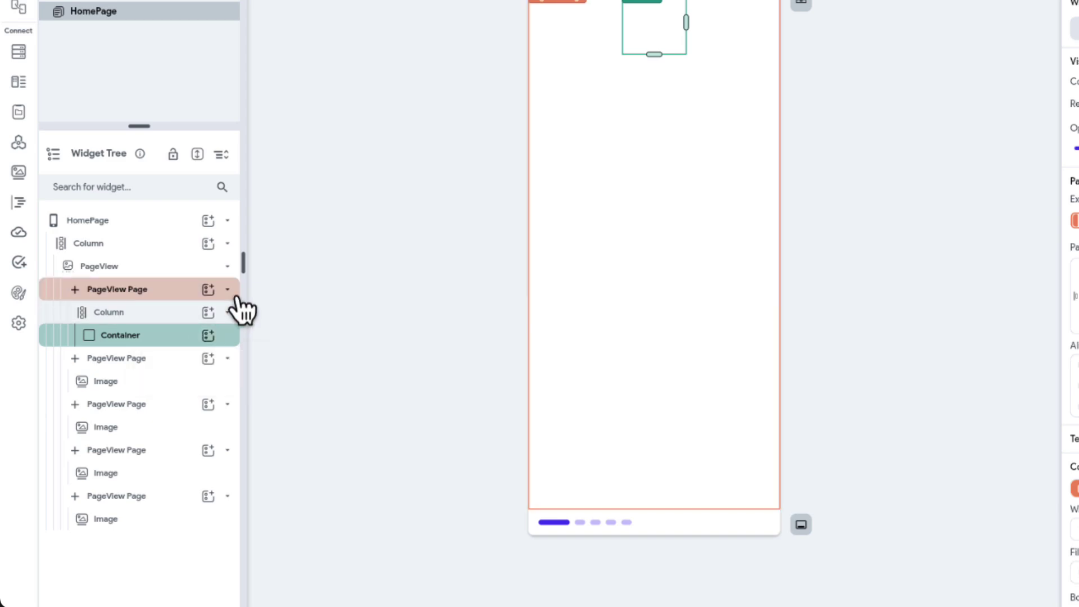
pyautogui.click(208, 312)
pyautogui.click(279, 382)
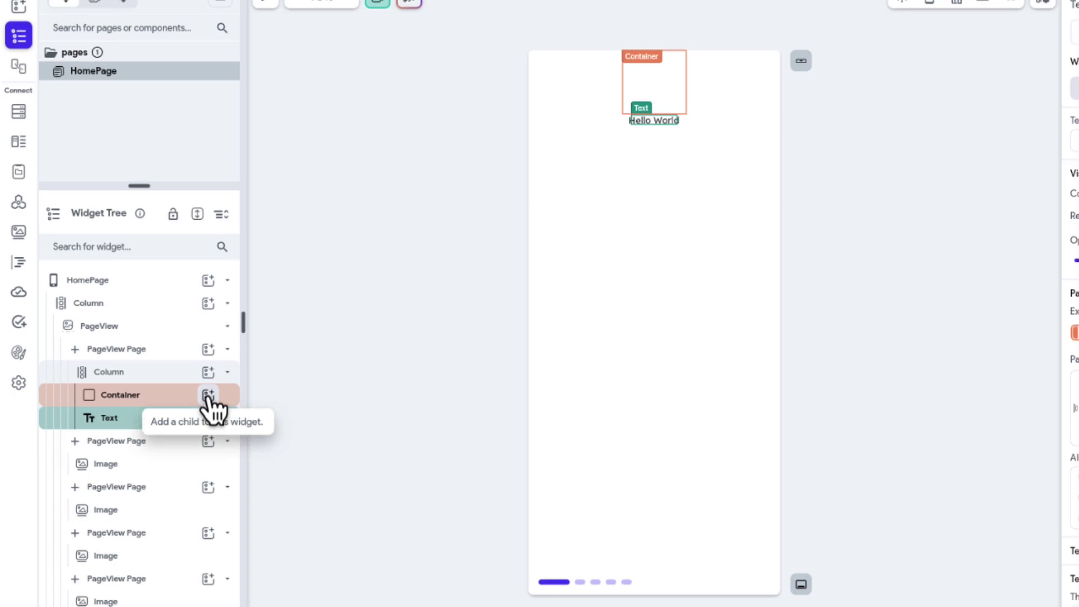
pyautogui.click(208, 395)
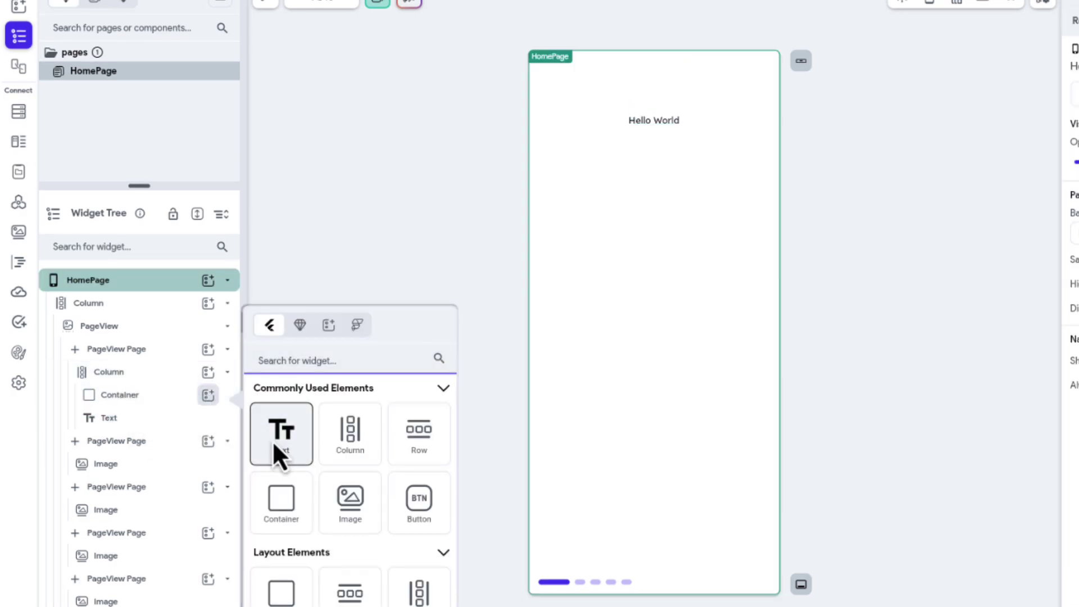
pyautogui.click(273, 441)
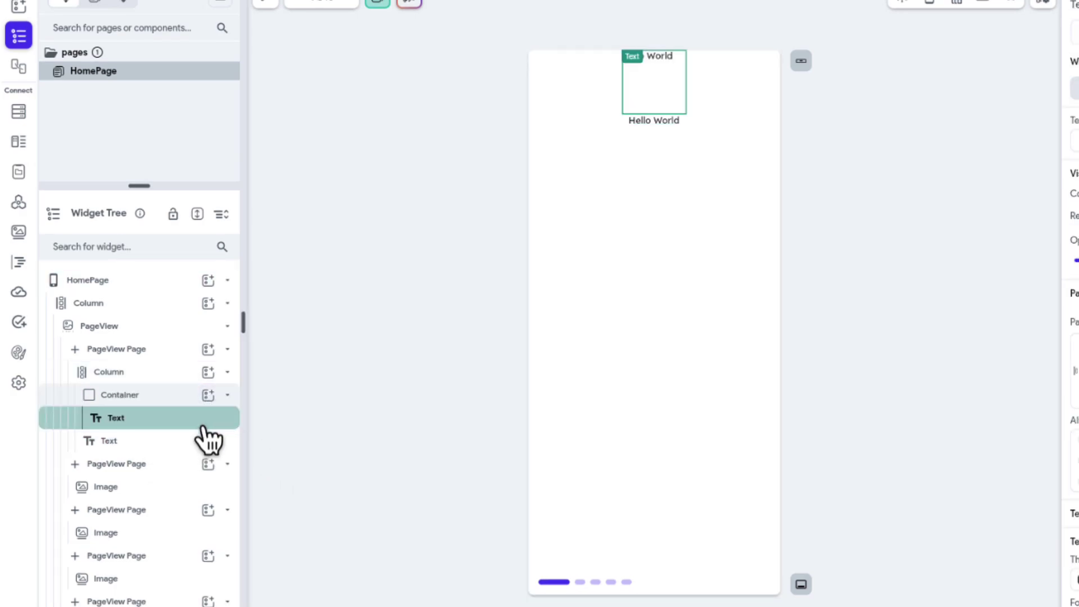
pyautogui.click(115, 398)
pyautogui.click(125, 419)
pyautogui.press('Delete')
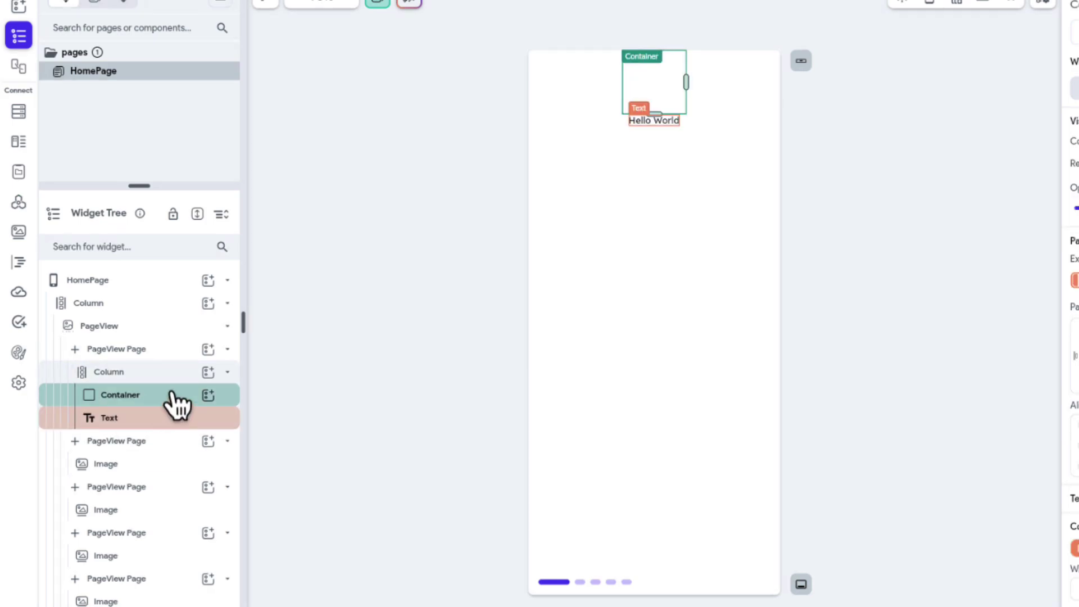
# - Add a second Text widget to the first page's Column and set the first Text to "Bienvenue"
pyautogui.click(208, 373)
pyautogui.click(265, 422)
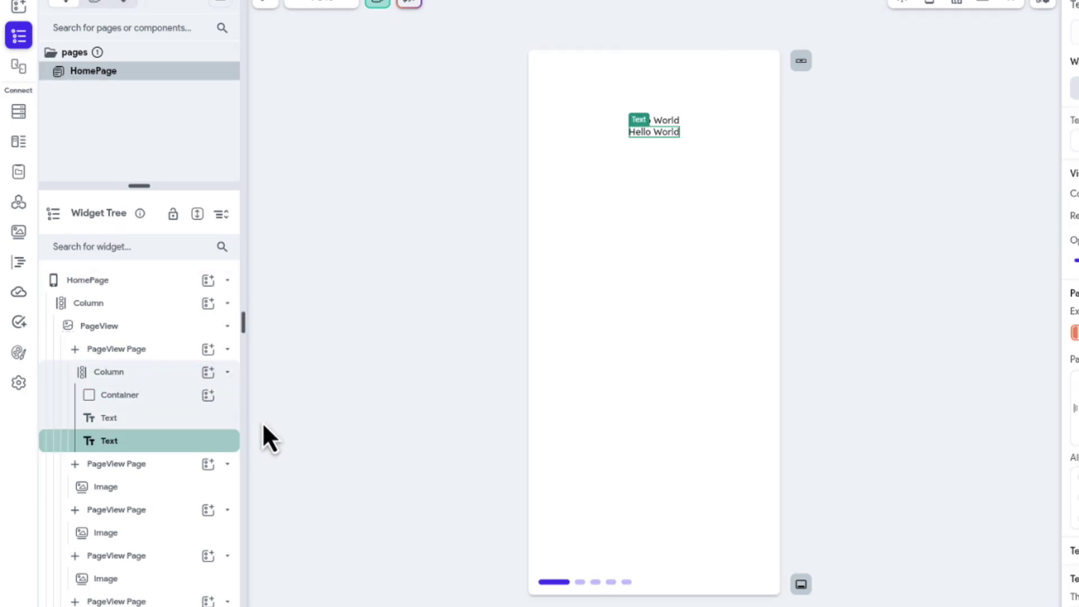
pyautogui.click(188, 421)
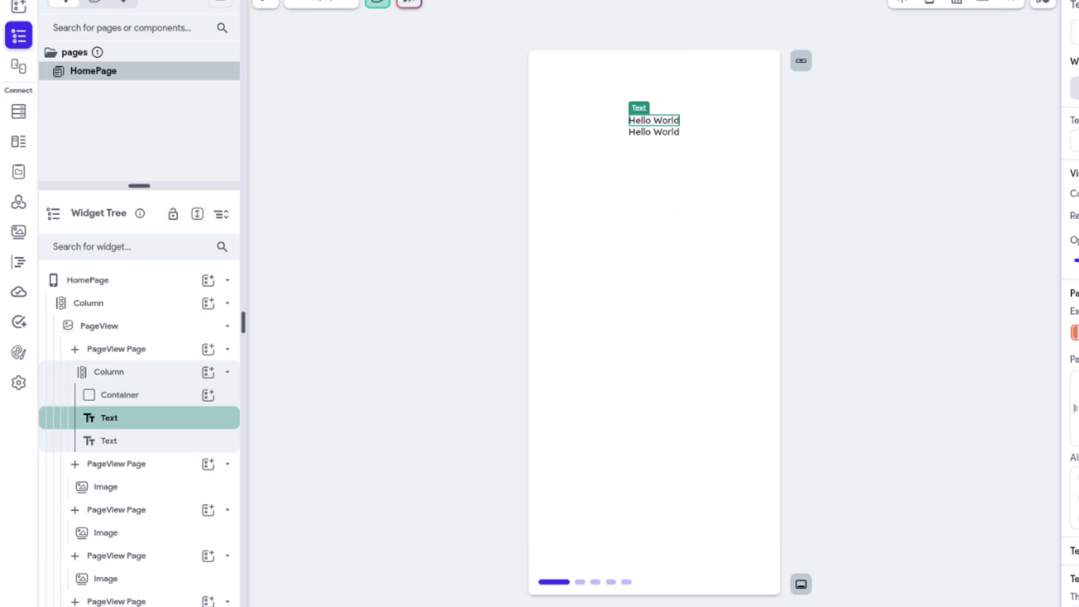
pyautogui.moveTo(1014, 157); pyautogui.dragTo(867, 163)
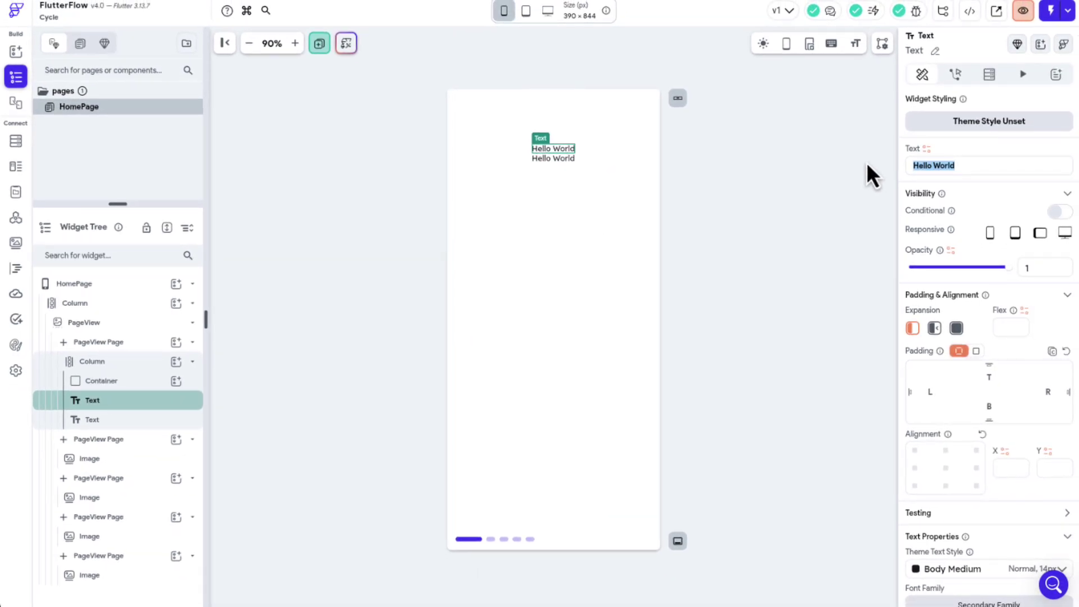
pyautogui.write('Biev')
pyautogui.press('BackSpace')
pyautogui.write('nvenue')
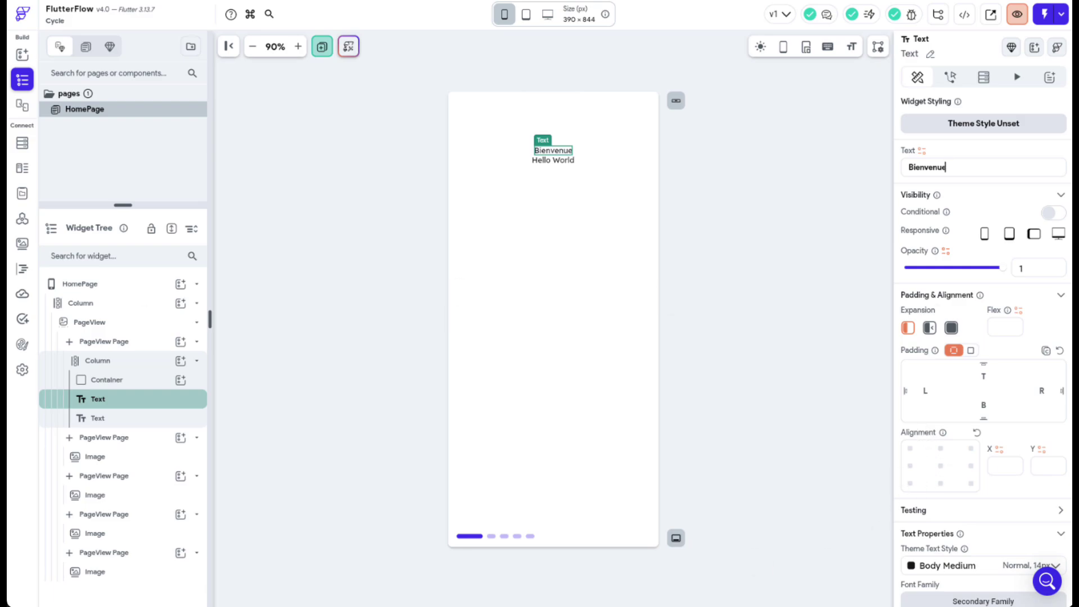
# - Set the second Text to "Cycle Zéro, c'est la première application permettant de récupérer GRATUITEMENT des matériaux de chantier."
pyautogui.click(553, 160)
pyautogui.click(962, 167)
pyautogui.hotkey('ctrl', 'a')
pyautogui.write("Cycle Zéro, c'est la première application permettant de récupérer GRATUITEMENT des matériaux de chantier.")
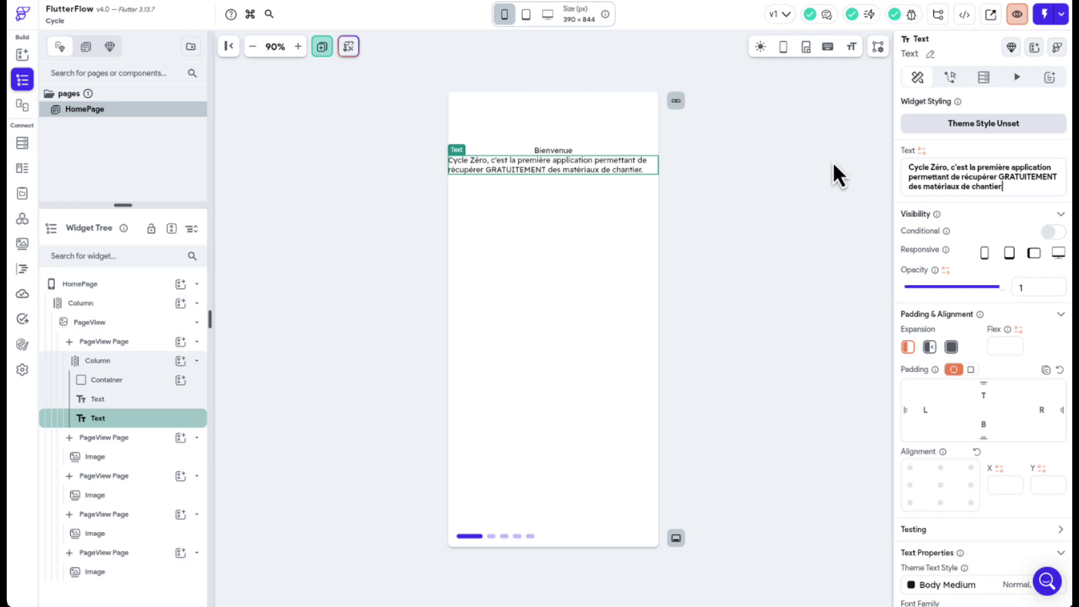
pyautogui.click(611, 210)
pyautogui.click(572, 171)
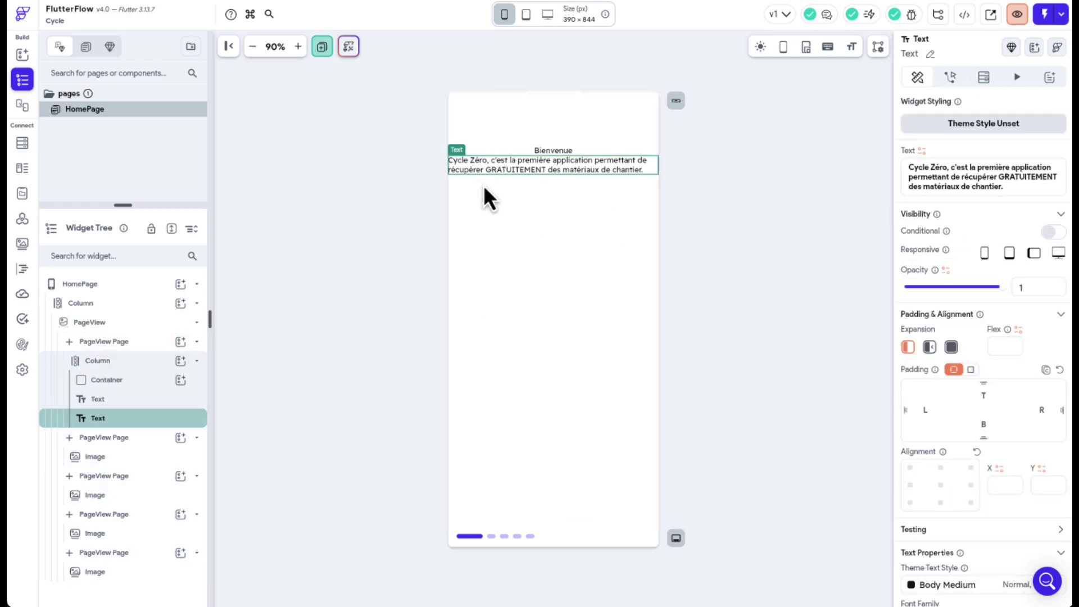
# - Set the left and right padding of the first PageView page's Column to 16
pyautogui.click(109, 361)
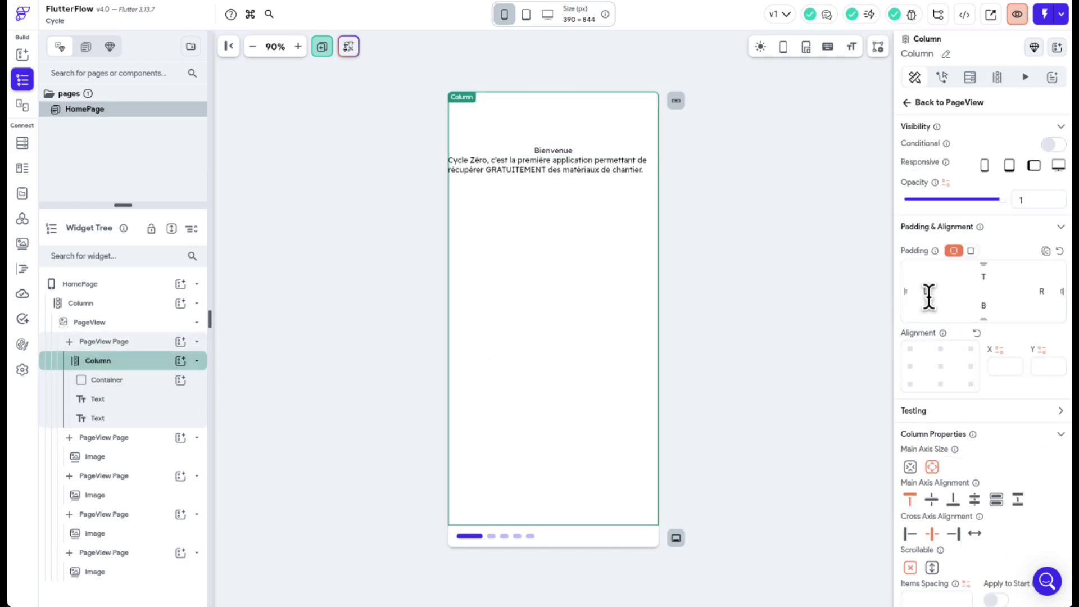
pyautogui.write('16')
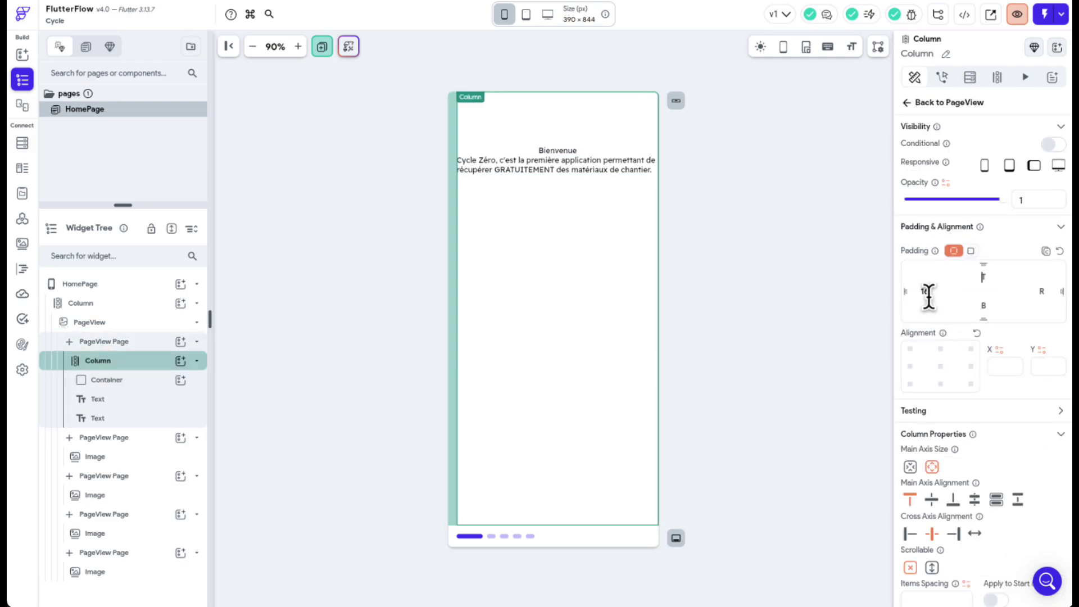
pyautogui.press('Tab')
pyautogui.write('16')
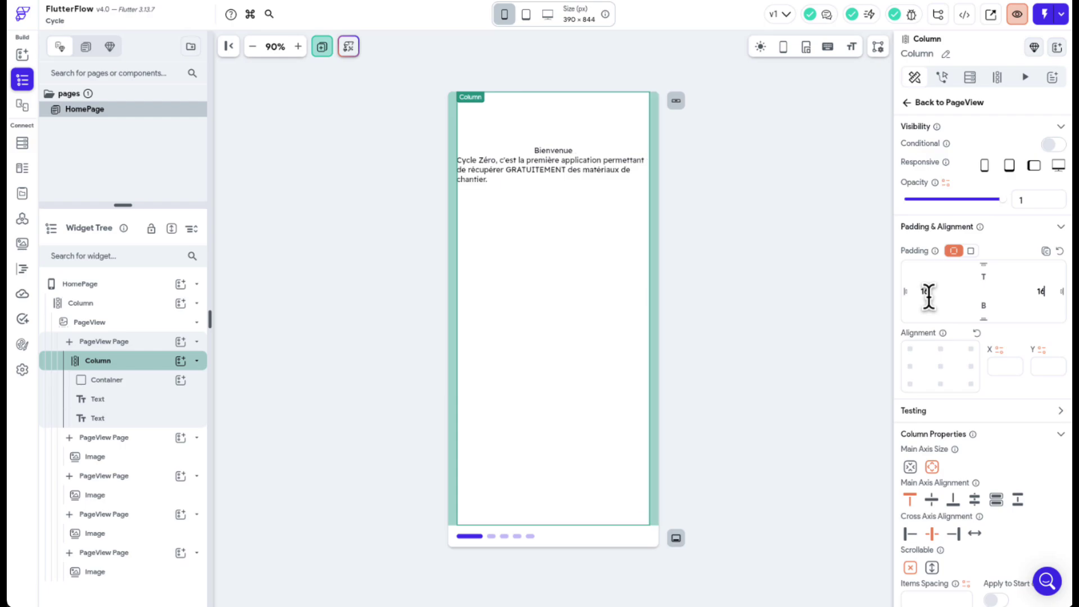
# - Apply the Headline Large theme text style to the "Bienvenue" text
pyautogui.click(532, 170)
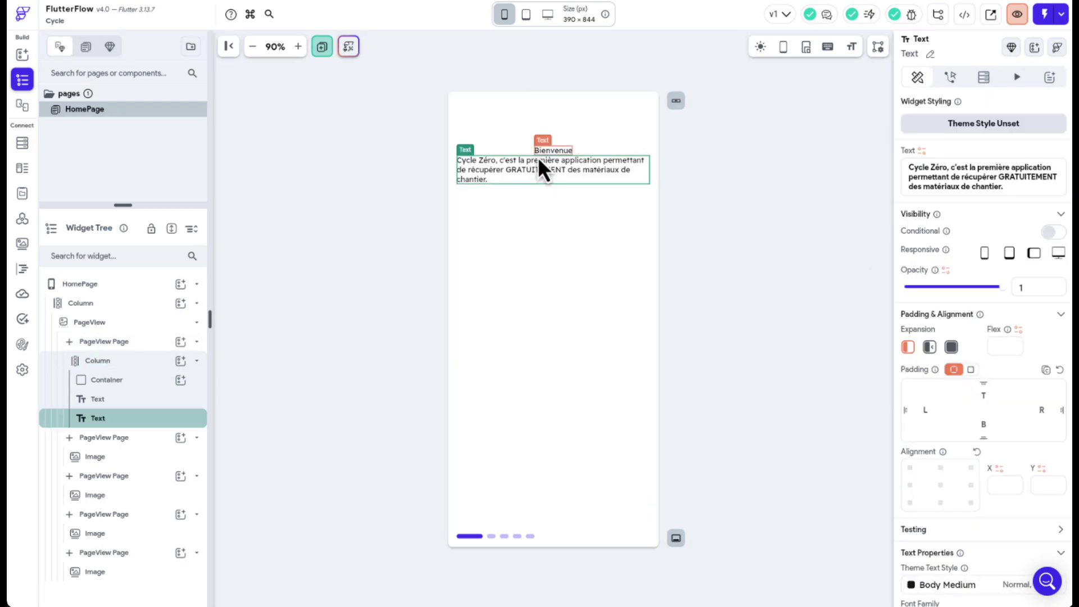
pyautogui.click(541, 154)
pyautogui.scroll(-1, 1055, 509)
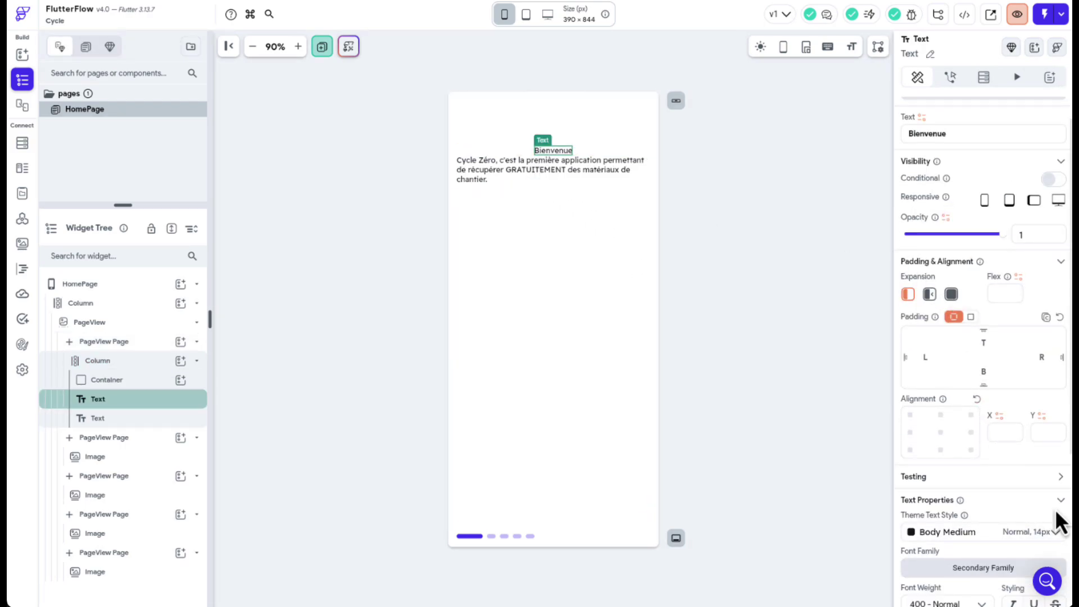
pyautogui.click(1052, 533)
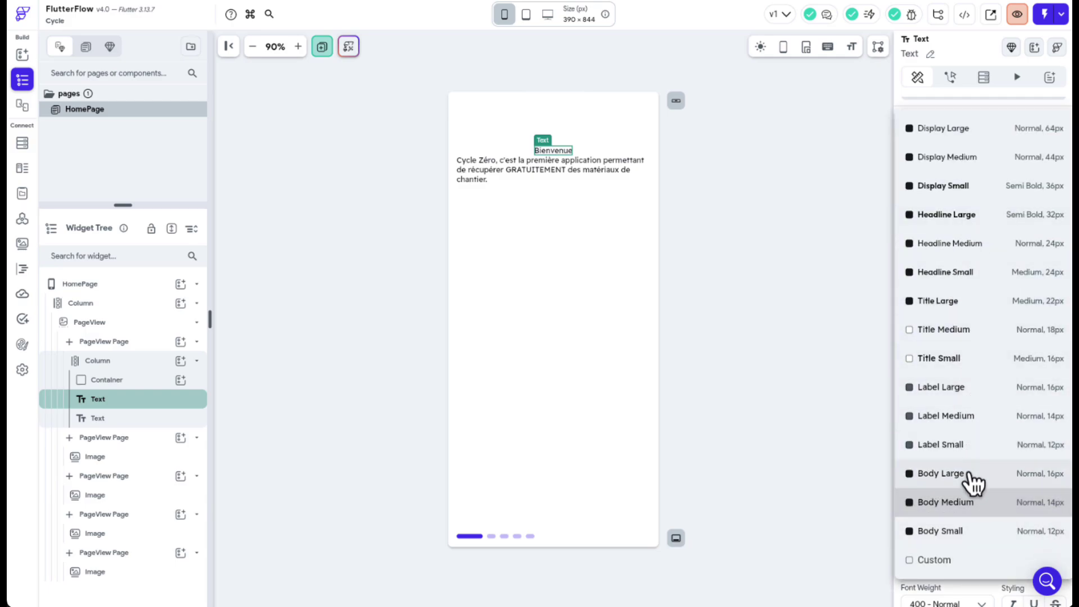
pyautogui.click(947, 214)
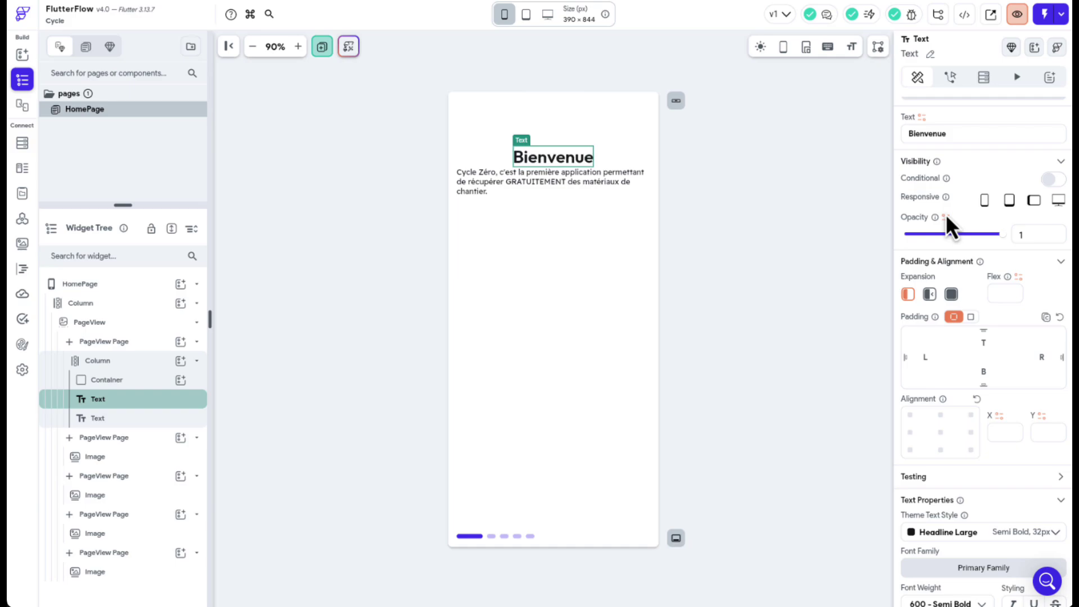
# - Apply the Body Small theme text style to the description text under "Bienvenue"
pyautogui.click(474, 181)
pyautogui.scroll(-1, 1009, 513)
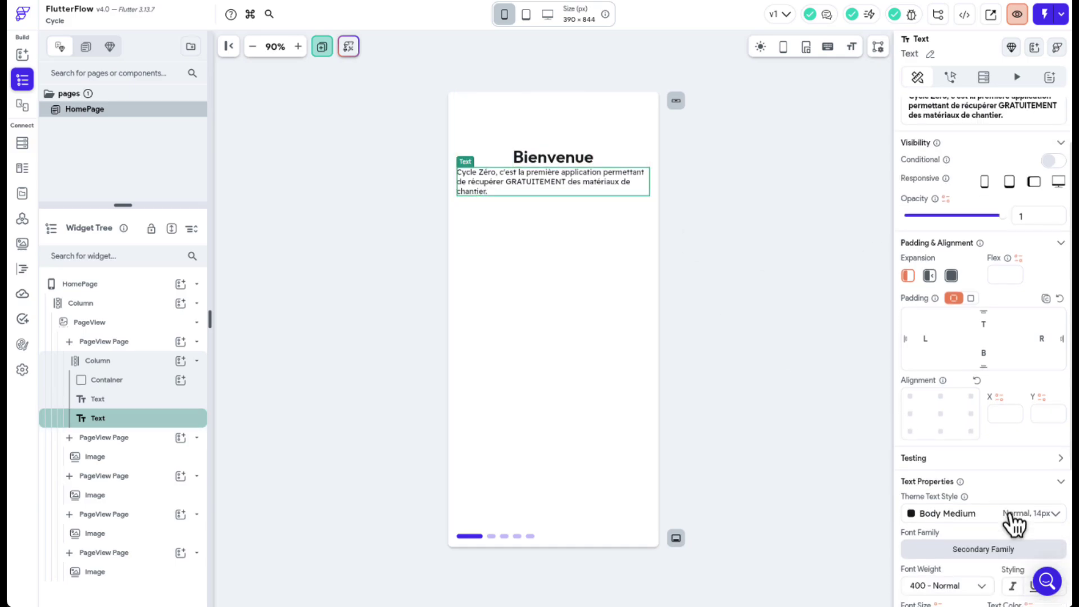
pyautogui.scroll(-3, 1022, 506)
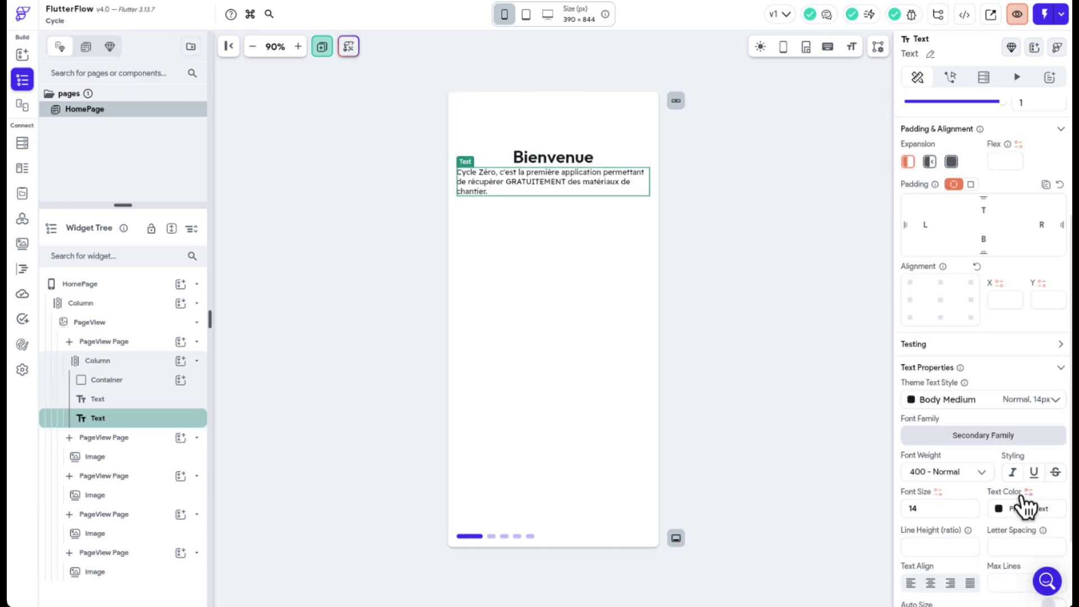
pyautogui.click(1048, 410)
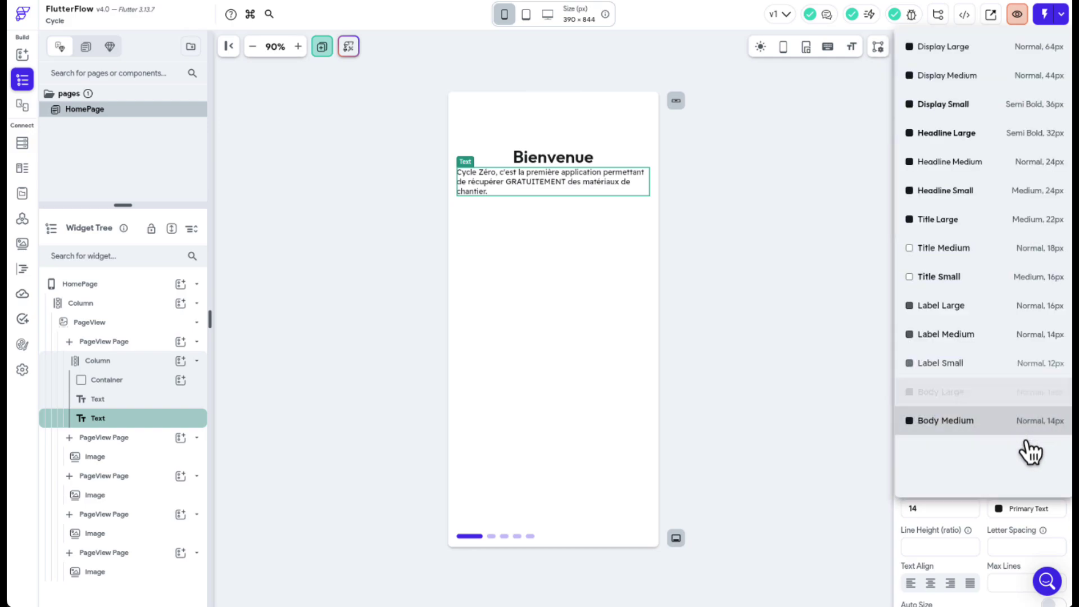
pyautogui.click(997, 449)
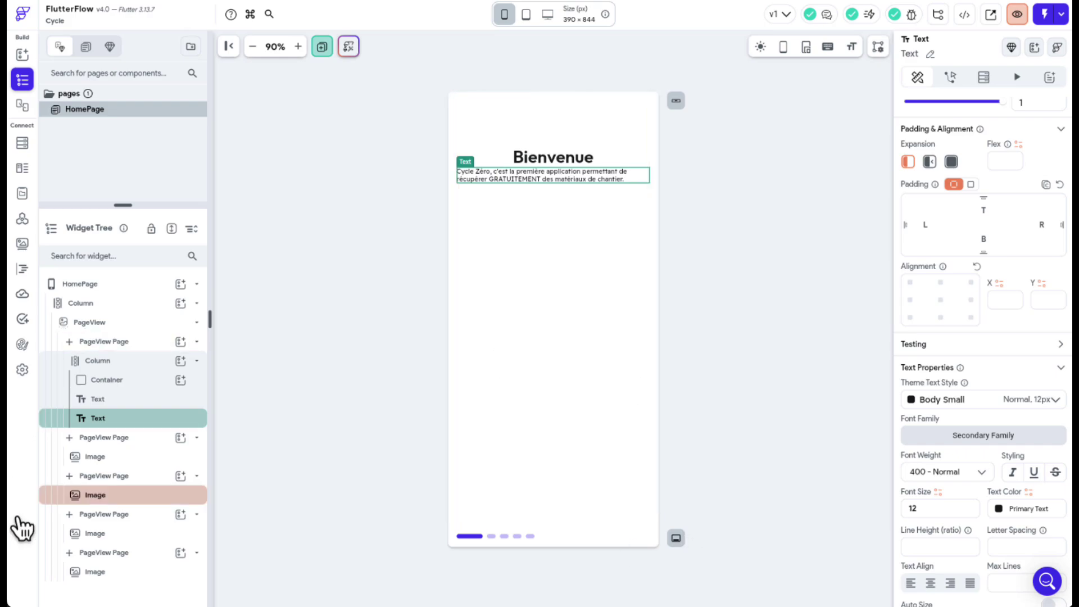
# - Add a Text widget below the PageView in the outer Column, reading "Balayer de gauche à droite pour défiler"
pyautogui.click(523, 545)
pyautogui.scroll(-3, 981, 511)
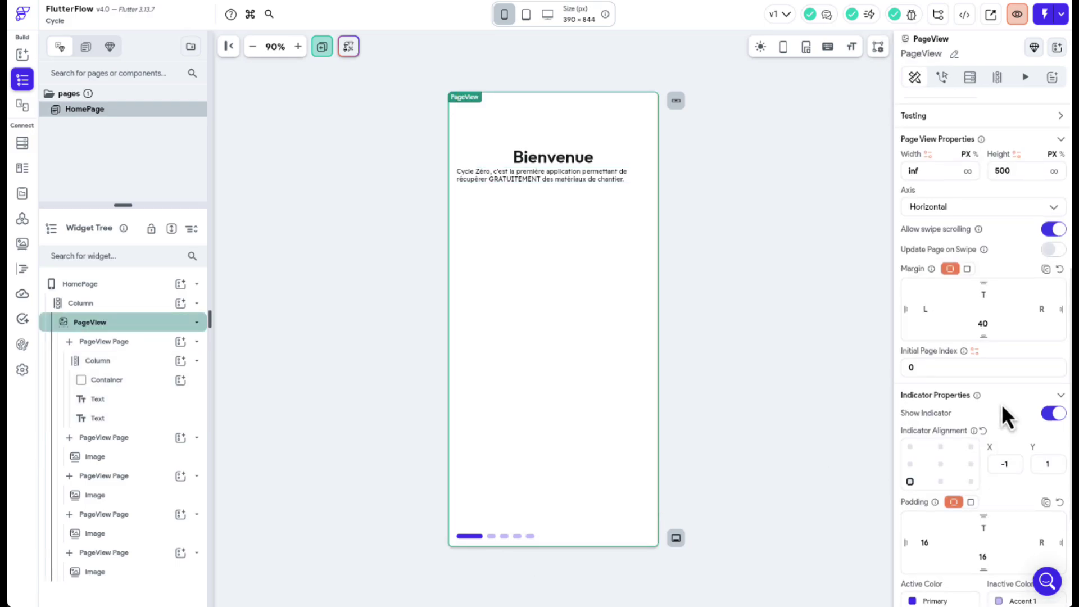
pyautogui.click(195, 322)
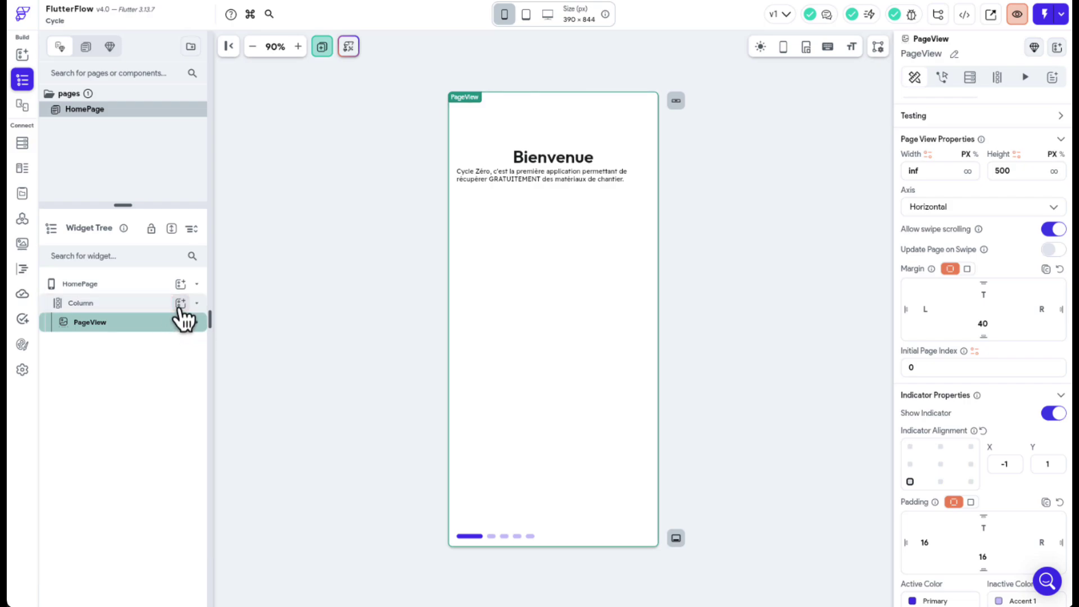
pyautogui.click(180, 303)
pyautogui.click(240, 371)
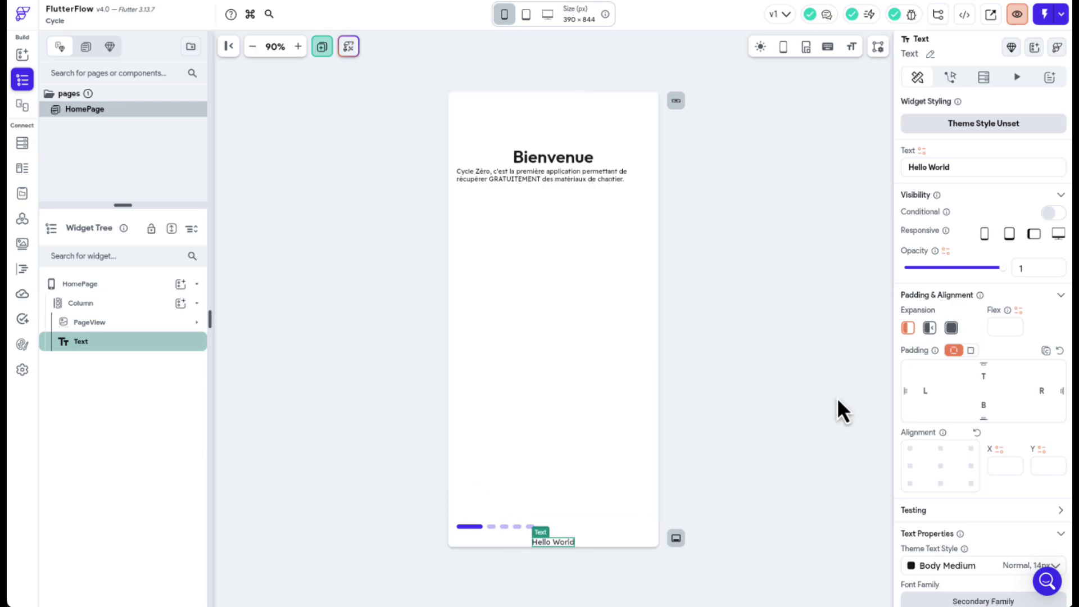
pyautogui.moveTo(962, 167); pyautogui.dragTo(845, 180)
pyautogui.write('Bala')
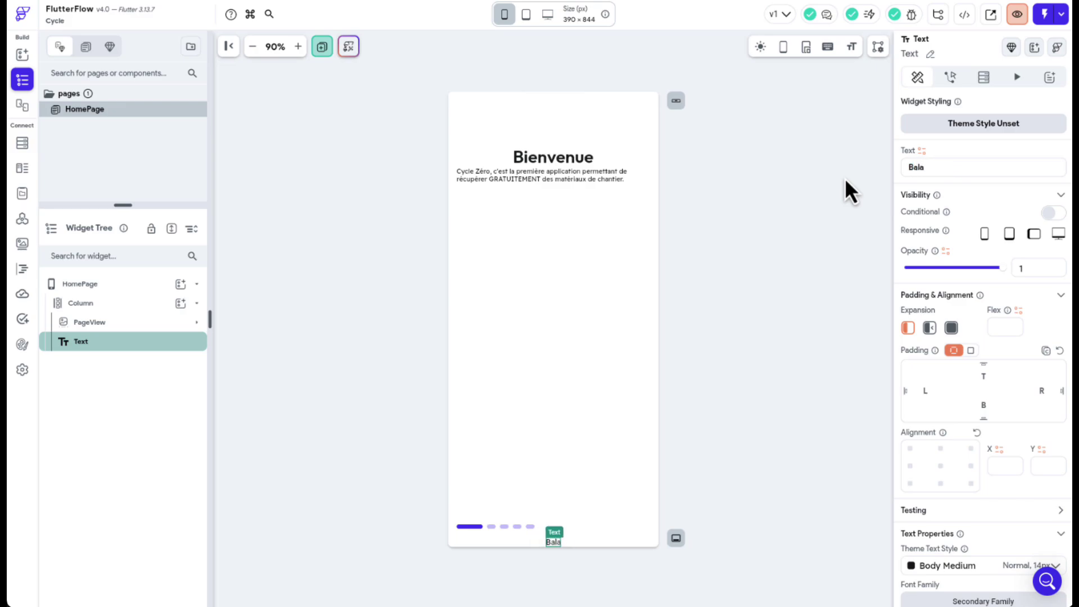
pyautogui.write('yer de gauche')
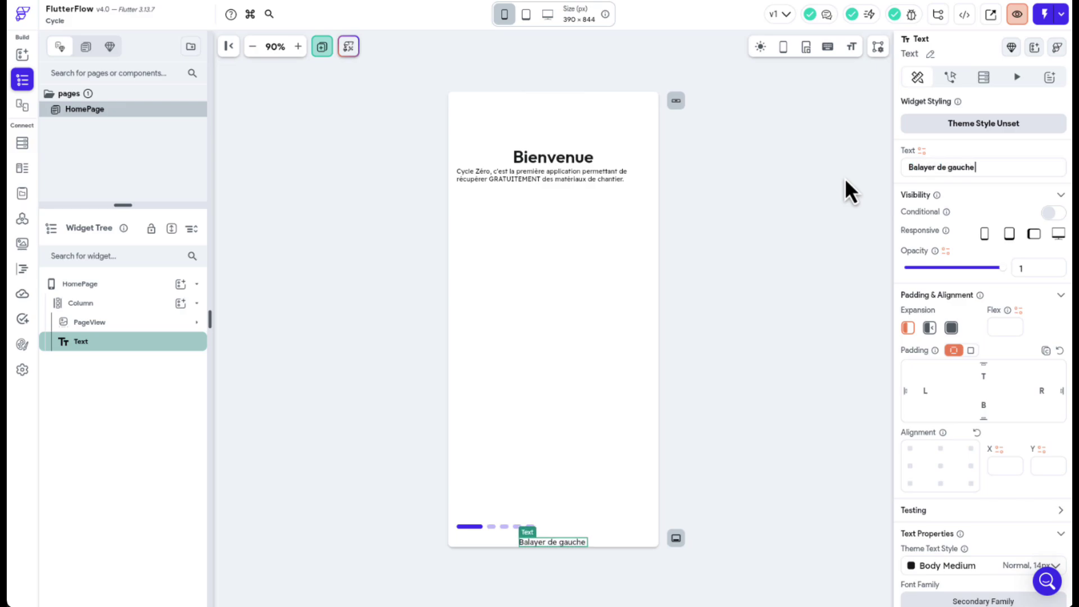
pyautogui.write(' à droite pour défiler')
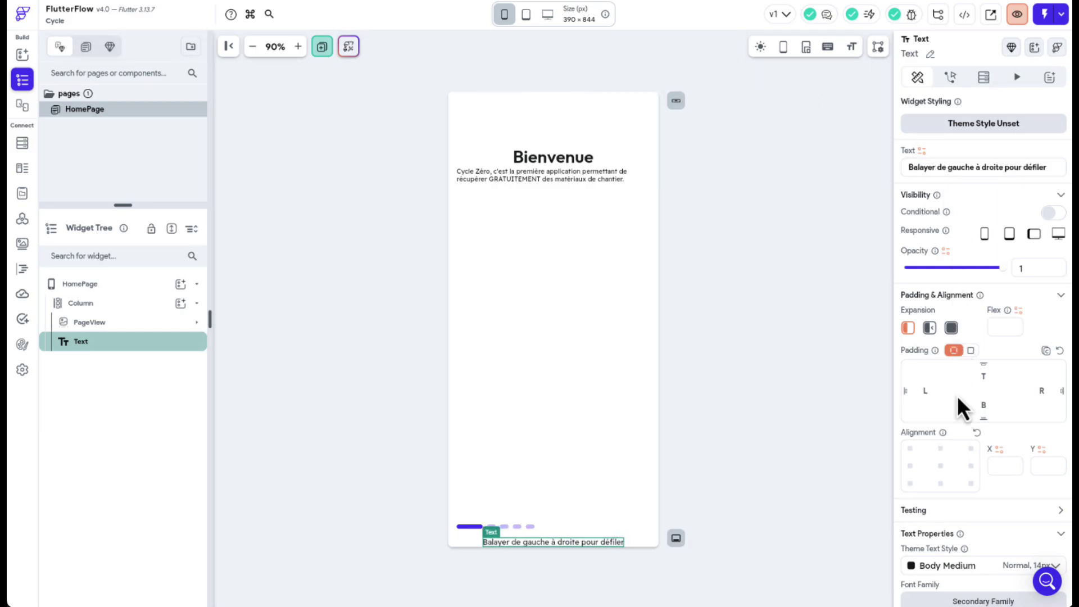
# - Set the bottom padding of the swipe hint text below the PageView to 32
pyautogui.click(980, 406)
pyautogui.write('16')
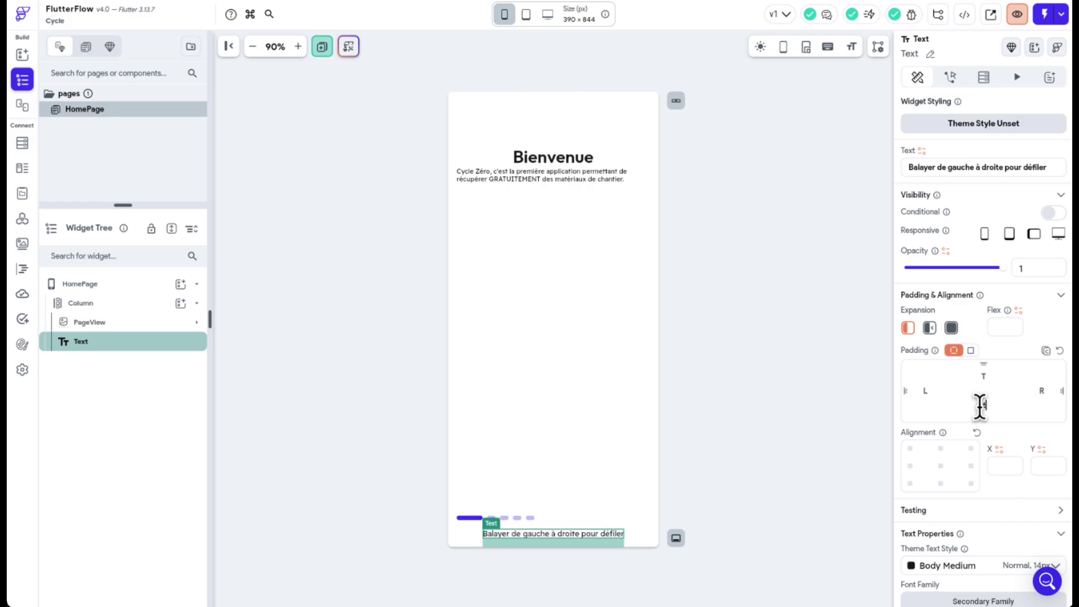
pyautogui.press('BackSpace')
pyautogui.press('BackSpace')
pyautogui.write('32')
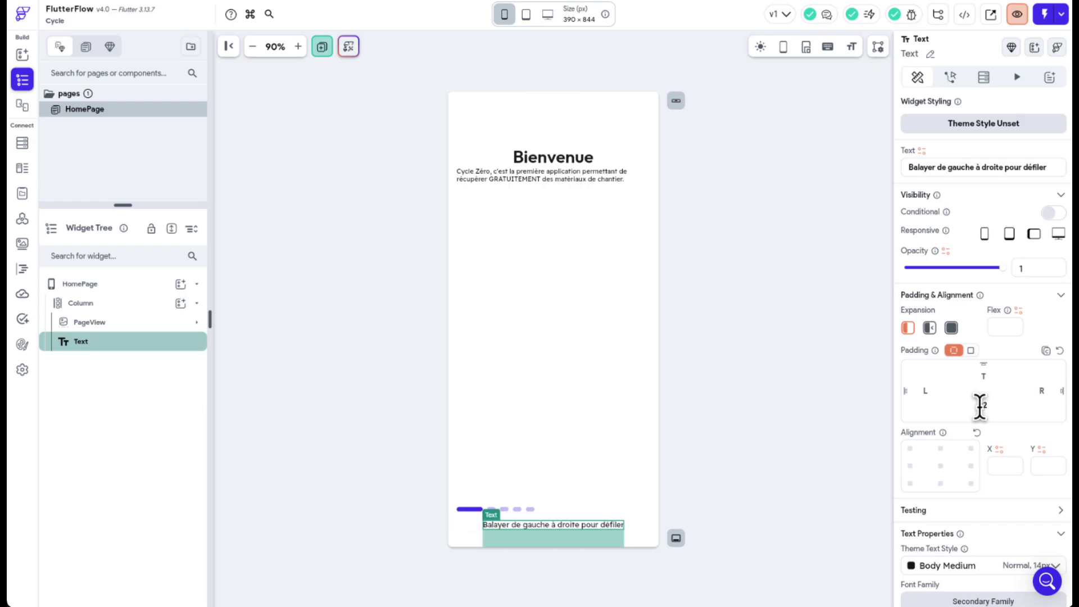
# - Give the swipe hint text the Body Small style and the grey text color #B5B5B5
pyautogui.click(949, 566)
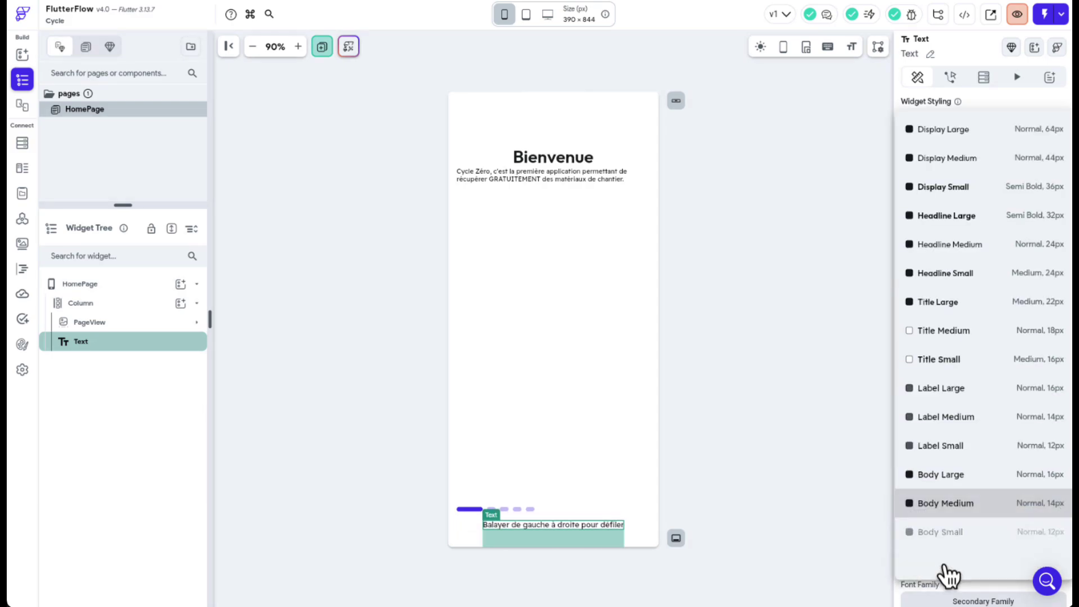
pyautogui.click(947, 534)
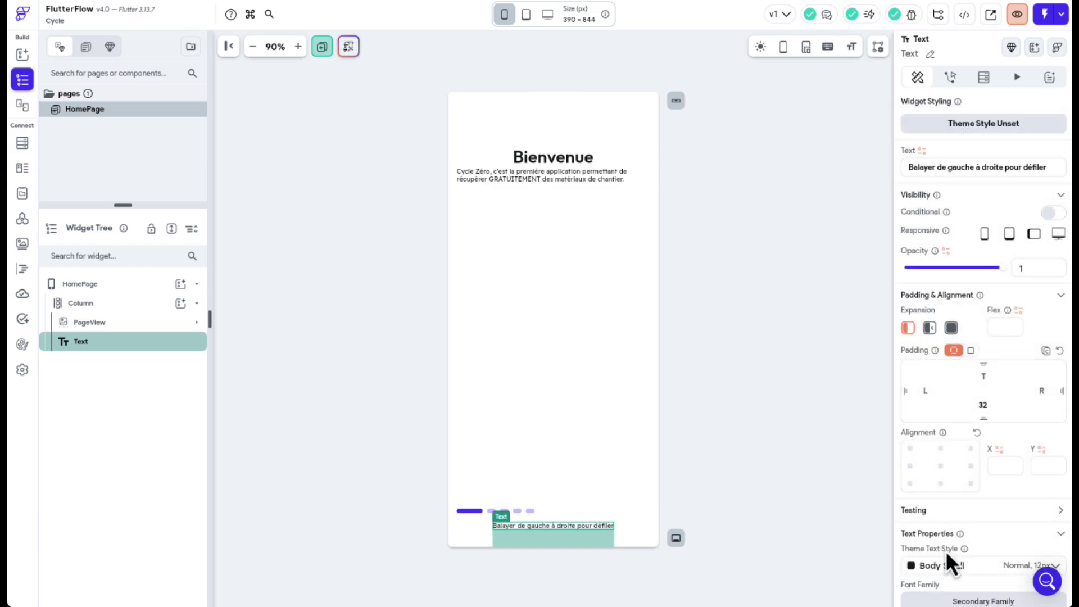
pyautogui.scroll(-5, 947, 554)
pyautogui.click(1000, 422)
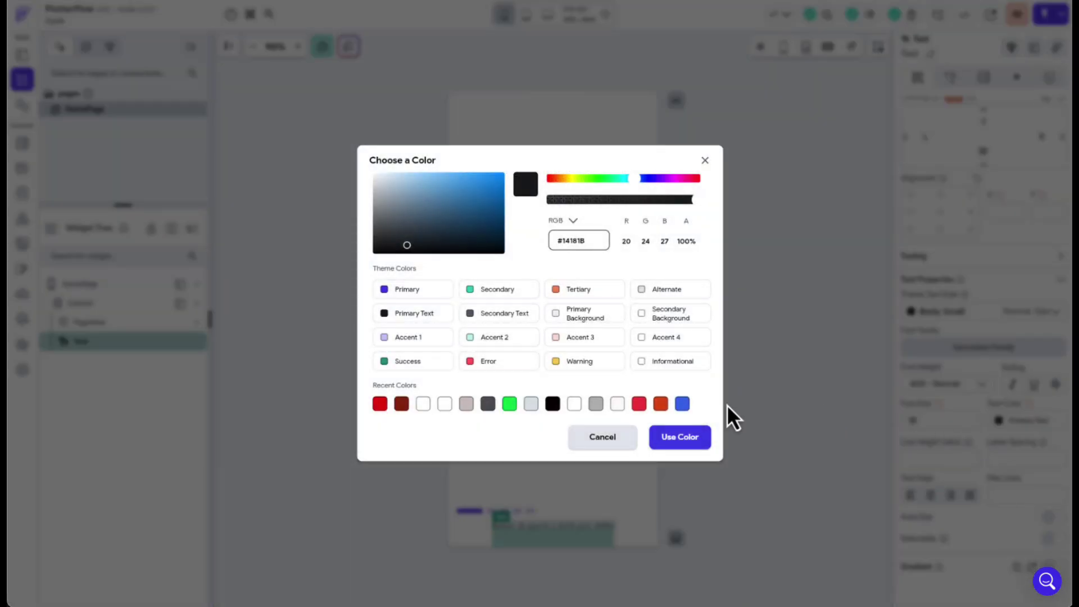
pyautogui.click(601, 405)
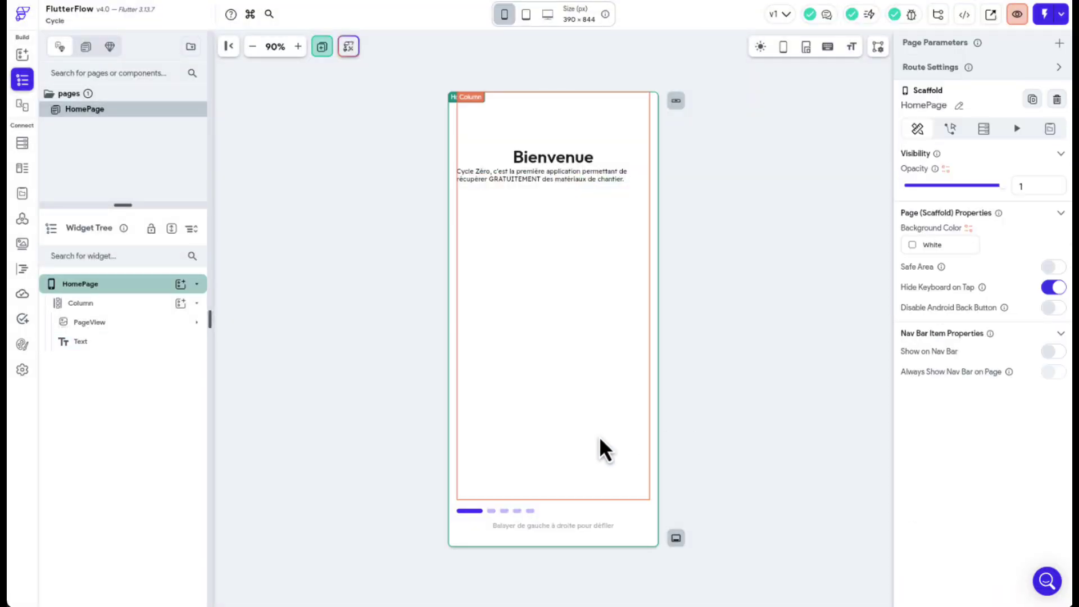
# - Align the PageView's page indicator to the bottom center
pyautogui.click(506, 516)
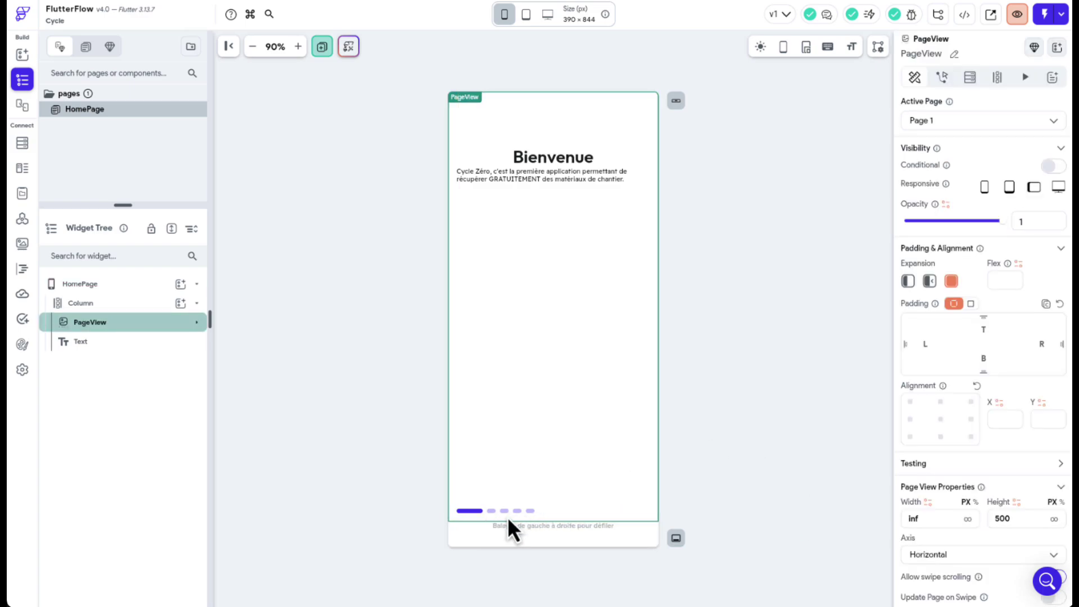
pyautogui.click(940, 419)
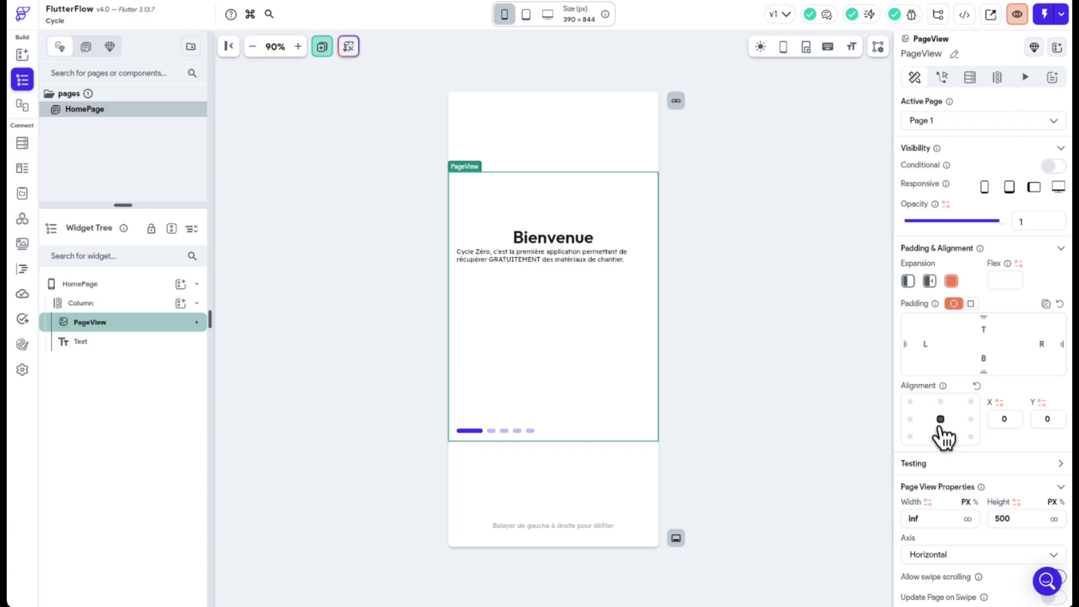
pyautogui.scroll(-6, 945, 447)
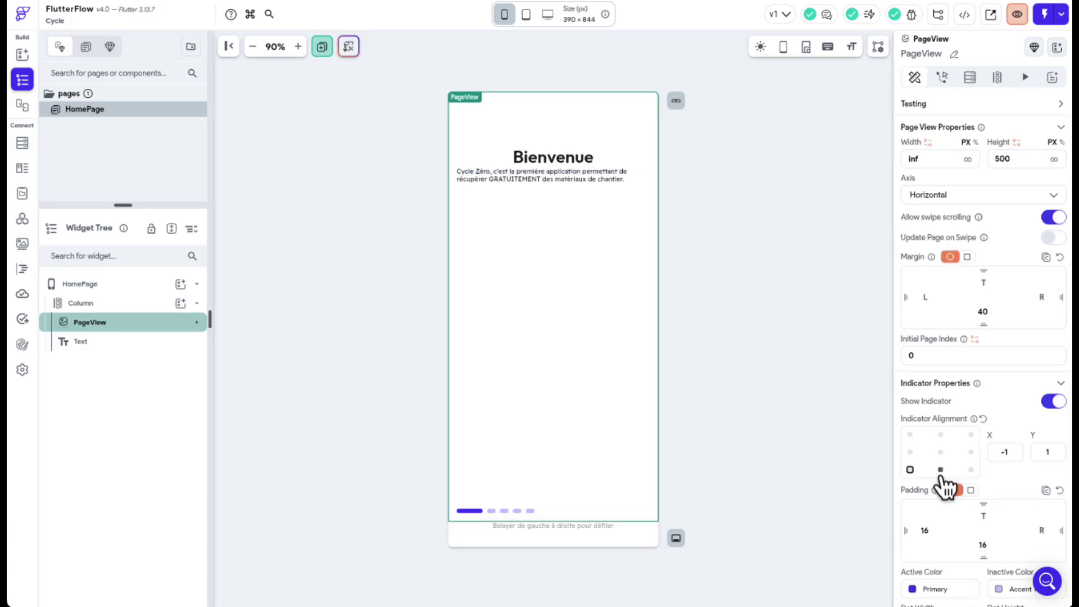
pyautogui.click(941, 470)
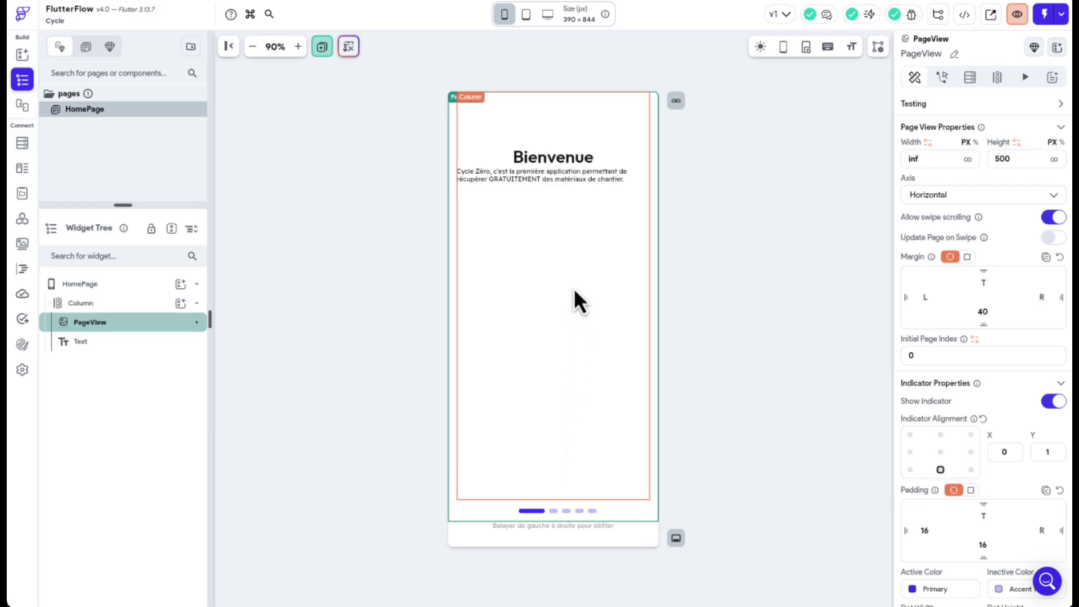
# - Set the active color of the PageView indicator to #070000
pyautogui.click(196, 322)
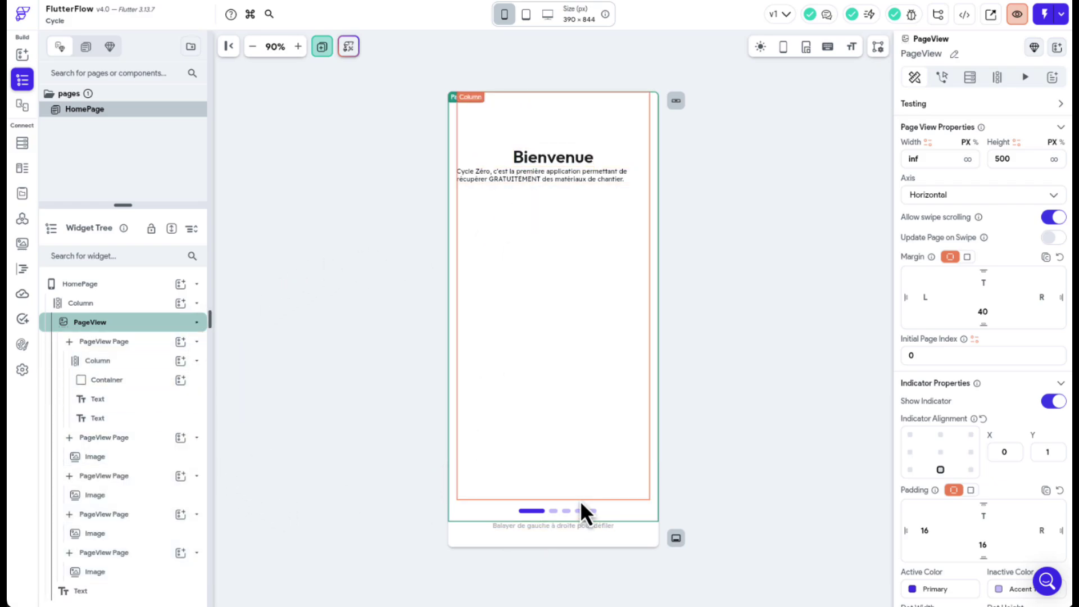
pyautogui.scroll(-2, 984, 473)
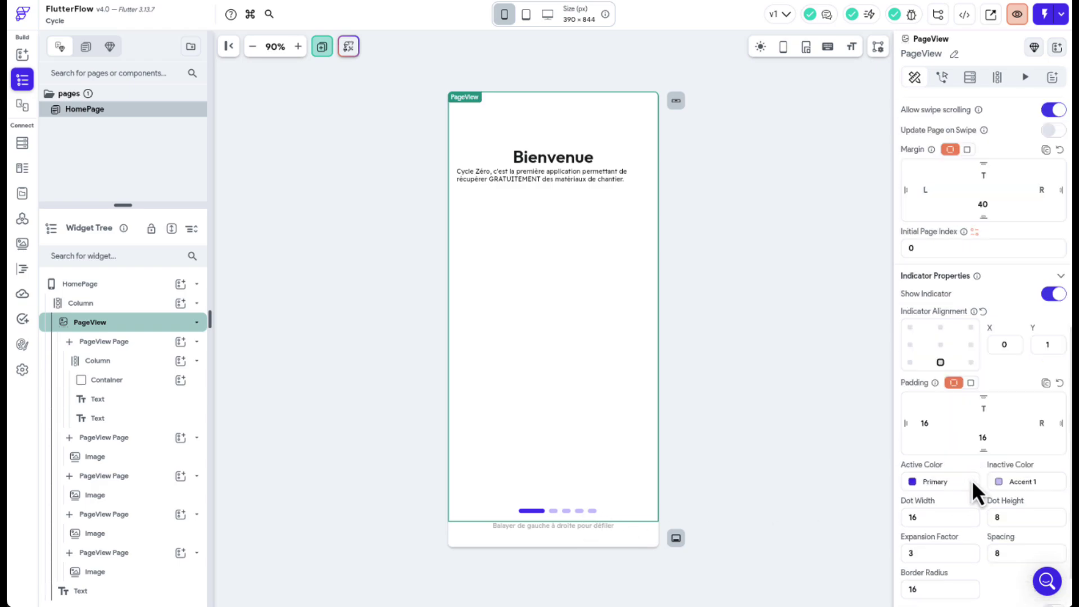
pyautogui.click(921, 482)
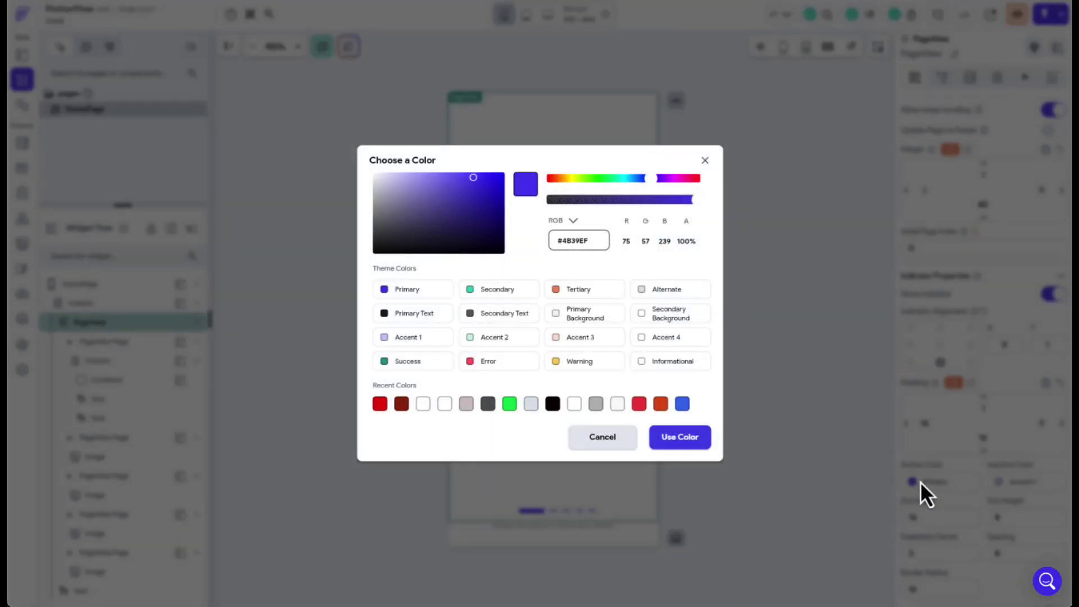
pyautogui.click(553, 407)
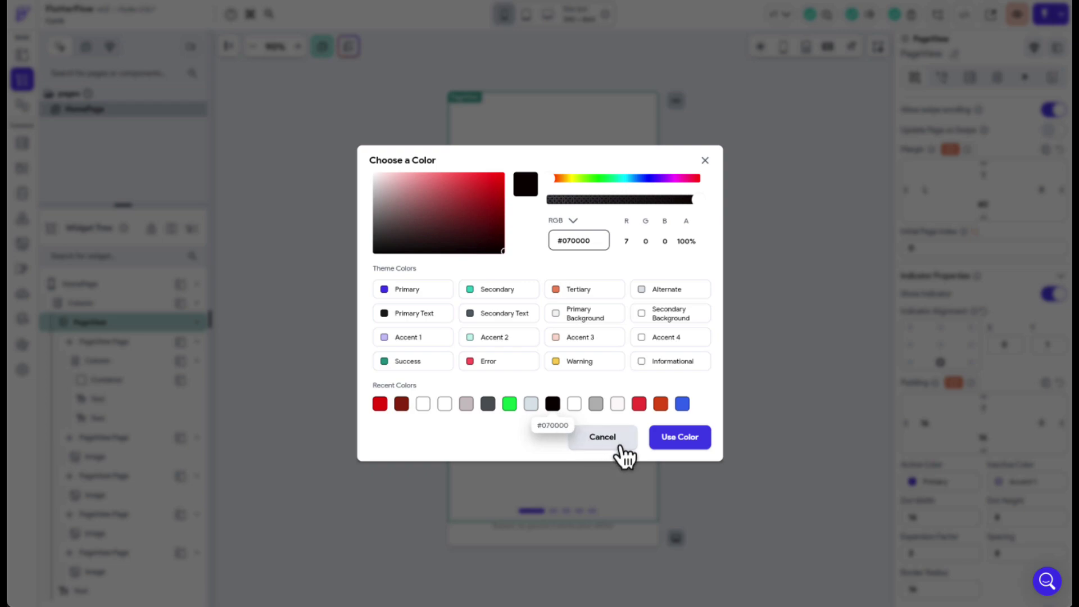
pyautogui.click(674, 440)
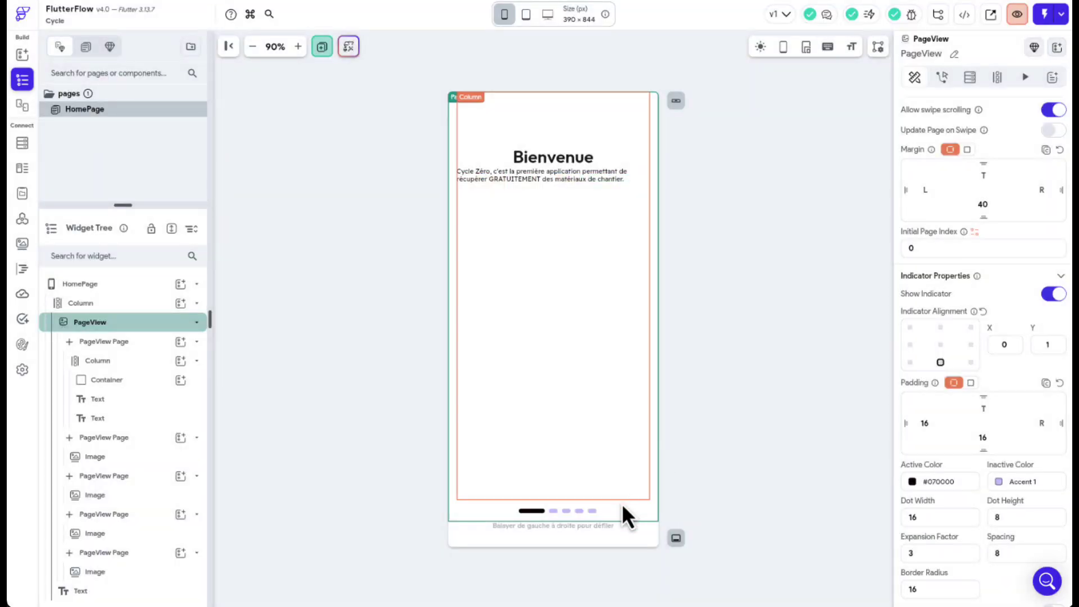
# - Set the inactive color of the PageView indicator to #B5B5B5
pyautogui.click(999, 484)
pyautogui.click(596, 403)
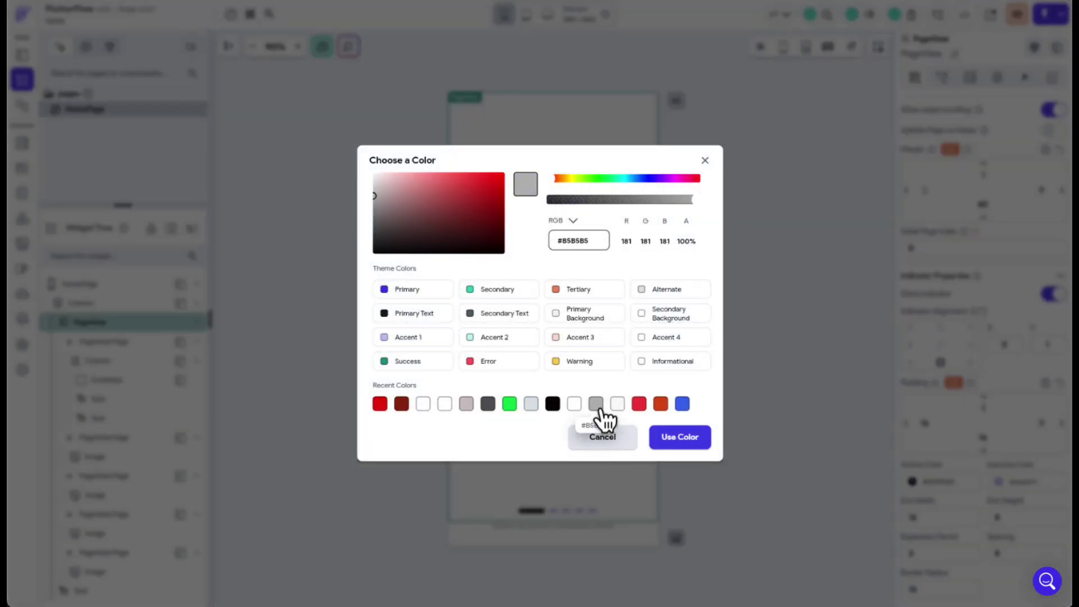
pyautogui.click(661, 441)
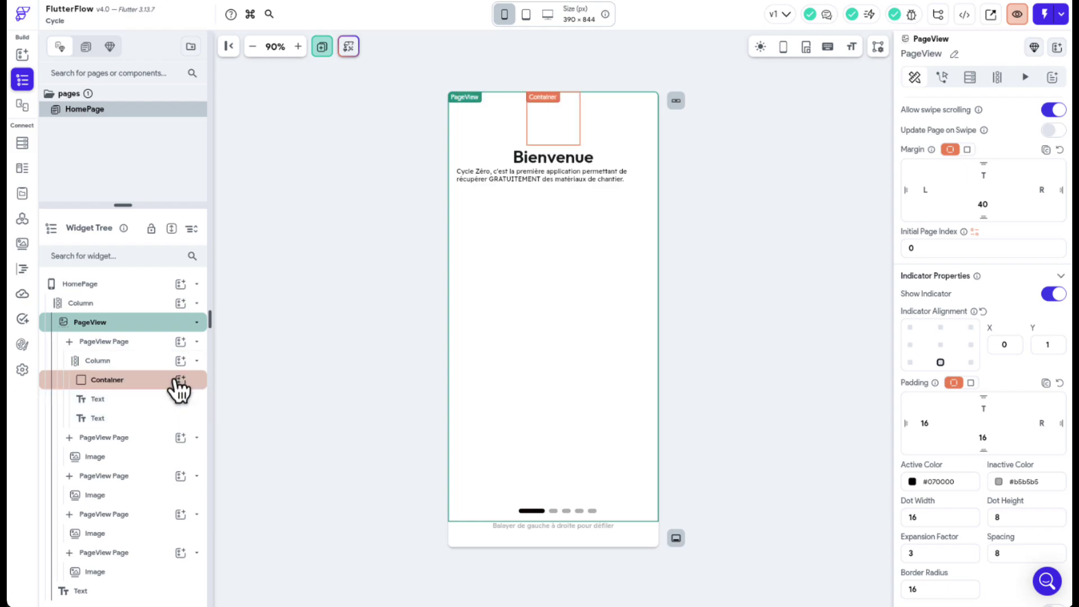
# - Add a CircleImage to the welcome page's Column, placed above the Container
pyautogui.click(145, 393)
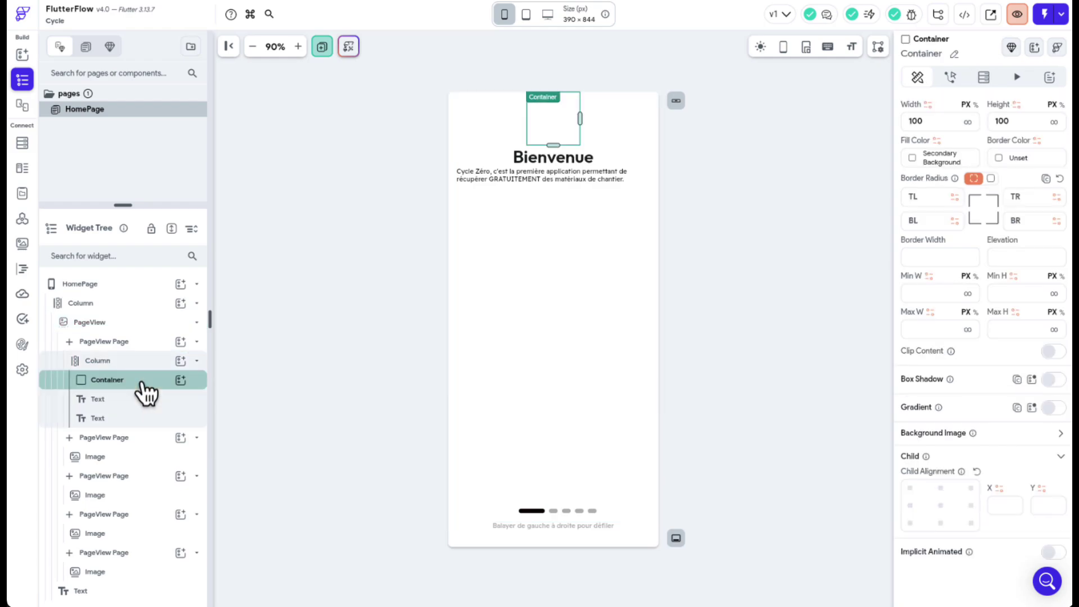
pyautogui.click(179, 380)
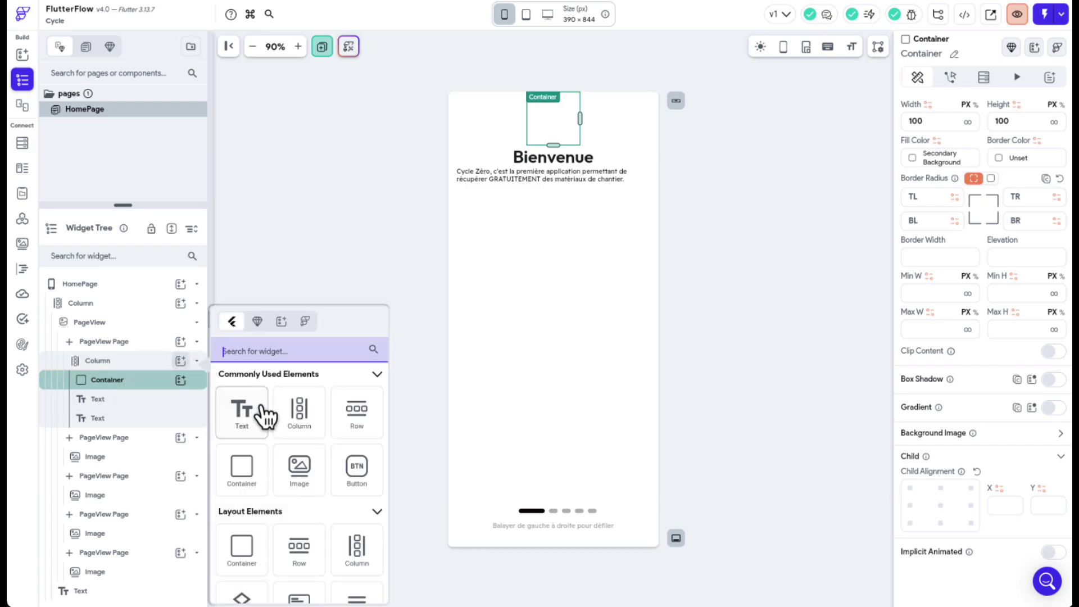
pyautogui.scroll(-5, 319, 475)
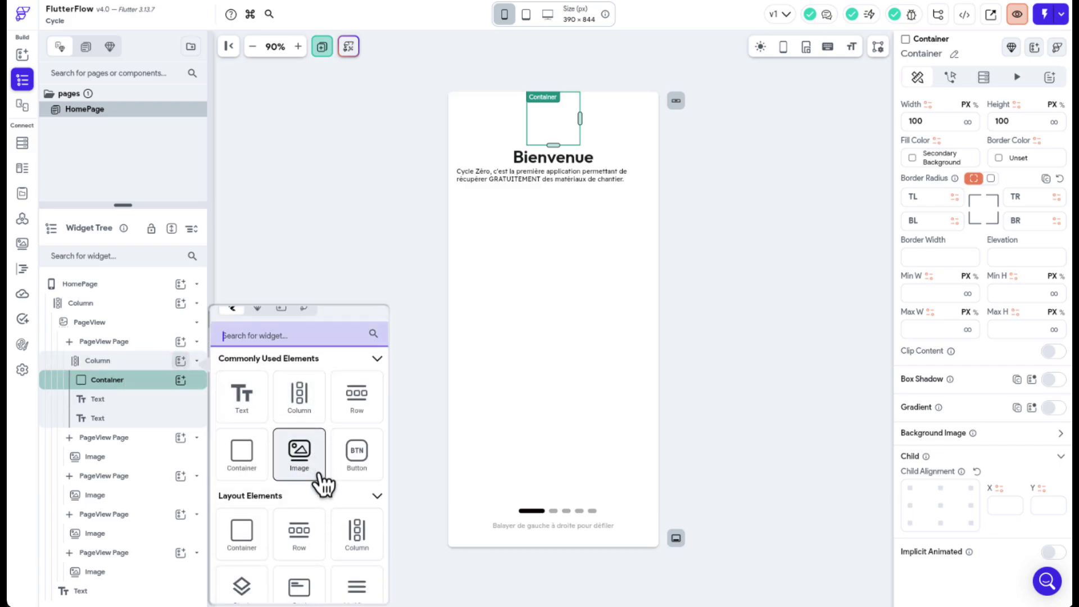
pyautogui.scroll(-5, 320, 482)
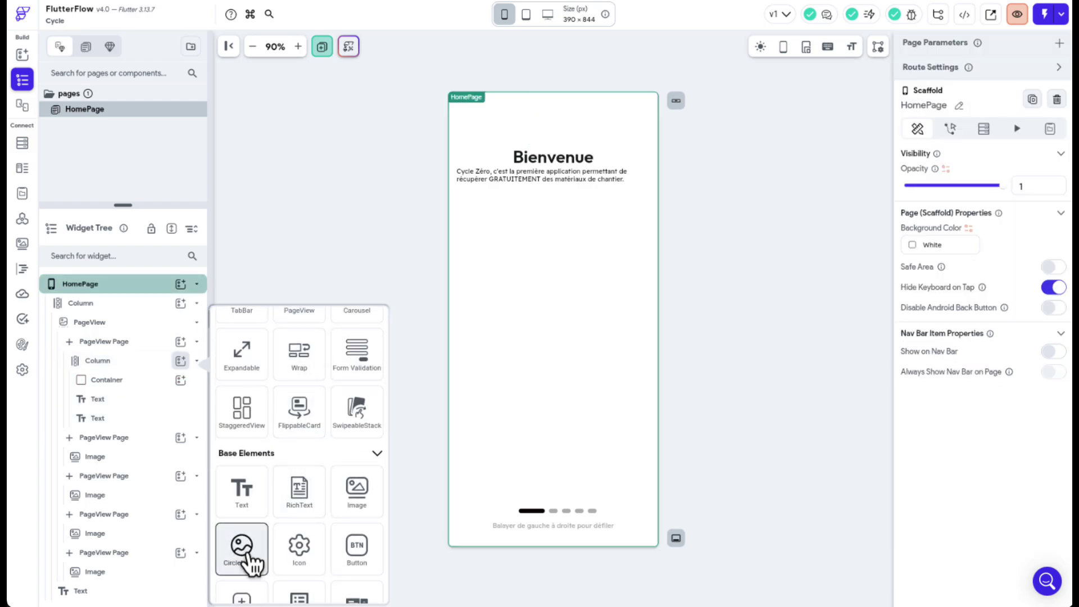
pyautogui.click(242, 546)
pyautogui.moveTo(116, 438); pyautogui.dragTo(113, 374)
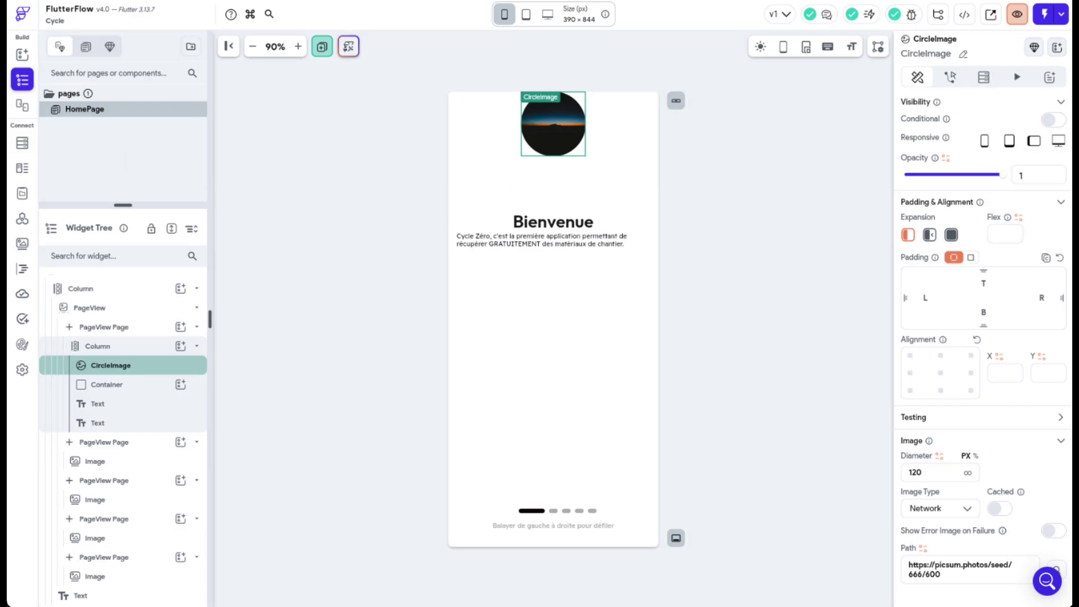
pyautogui.hotkey('ctrl', 'a')
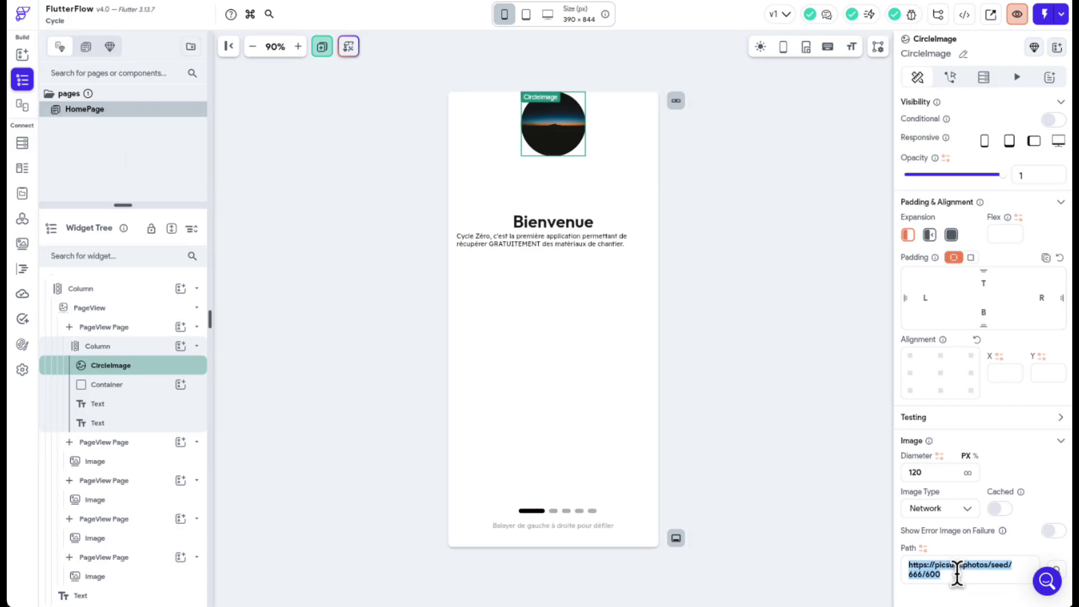
pyautogui.hotkey('ctrl', 'v')
pyautogui.click(834, 487)
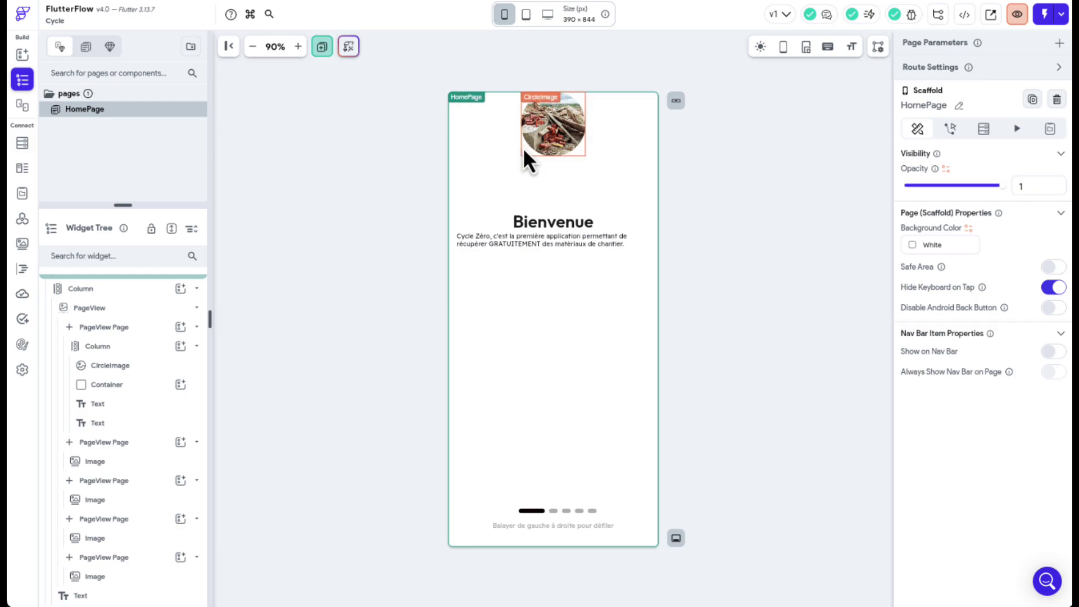
# - Set the CircleImage's diameter to 250 px
pyautogui.click(541, 124)
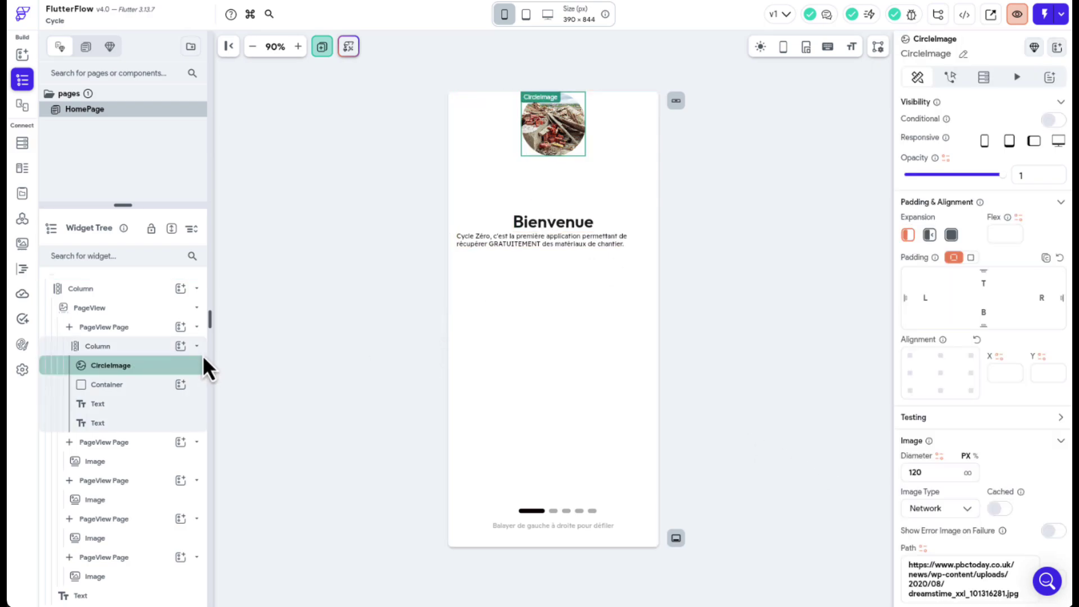
pyautogui.doubleClick(921, 473)
pyautogui.write('2')
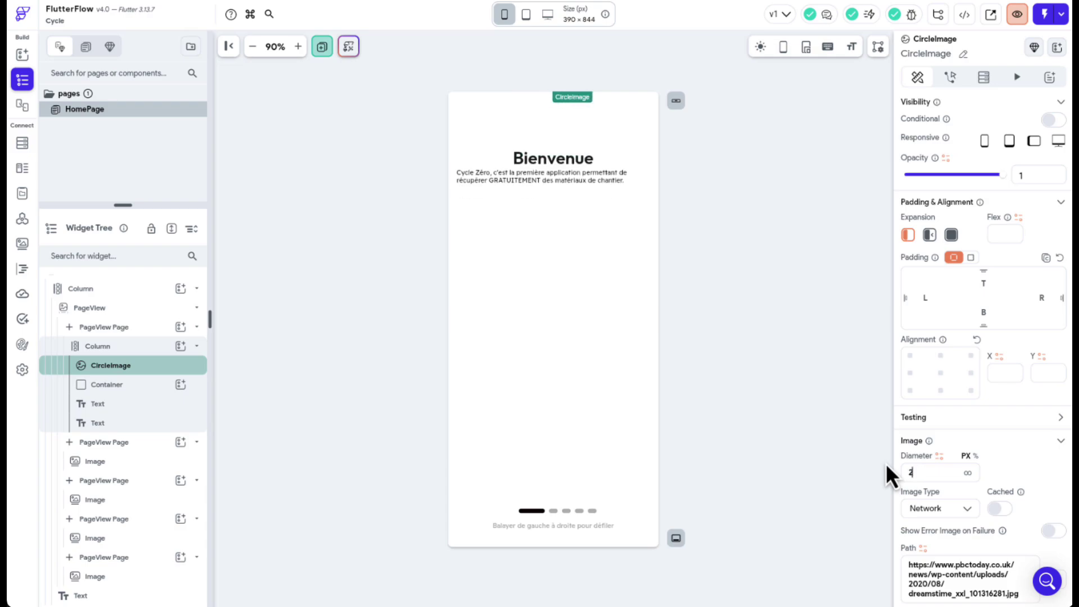
pyautogui.write('50')
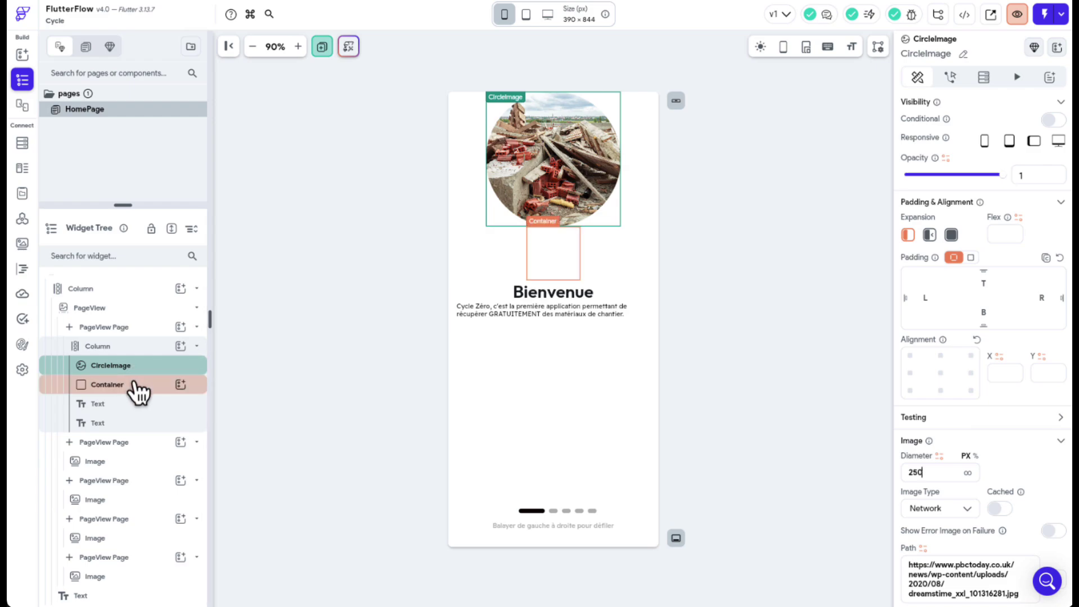
# - Wrap the CircleImage in a Stack and move the Container into that Stack, behind the image
pyautogui.hotkey('ctrl', 'b')
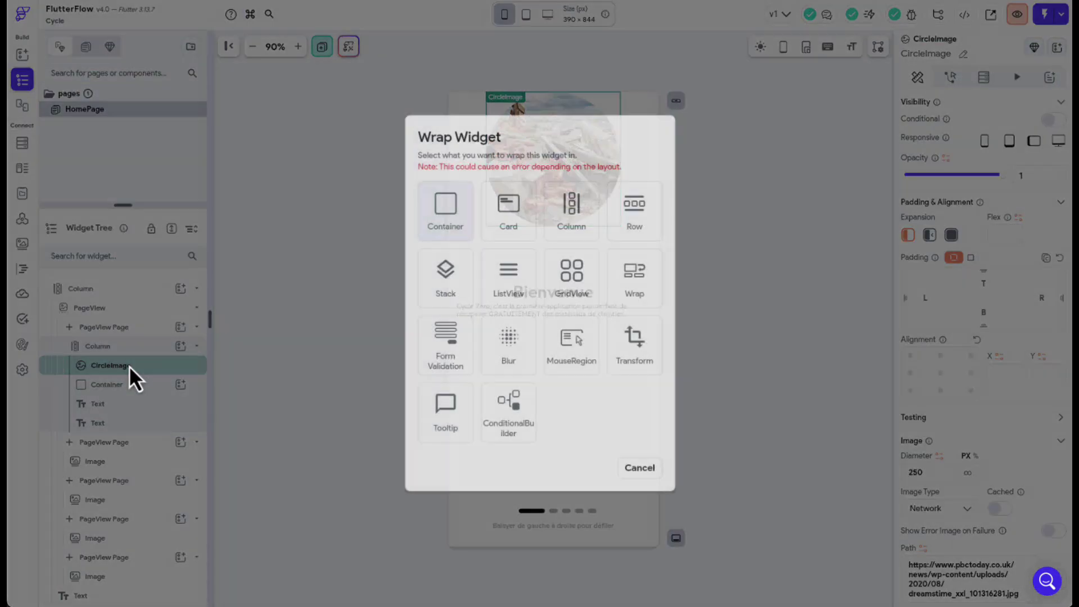
pyautogui.click(460, 290)
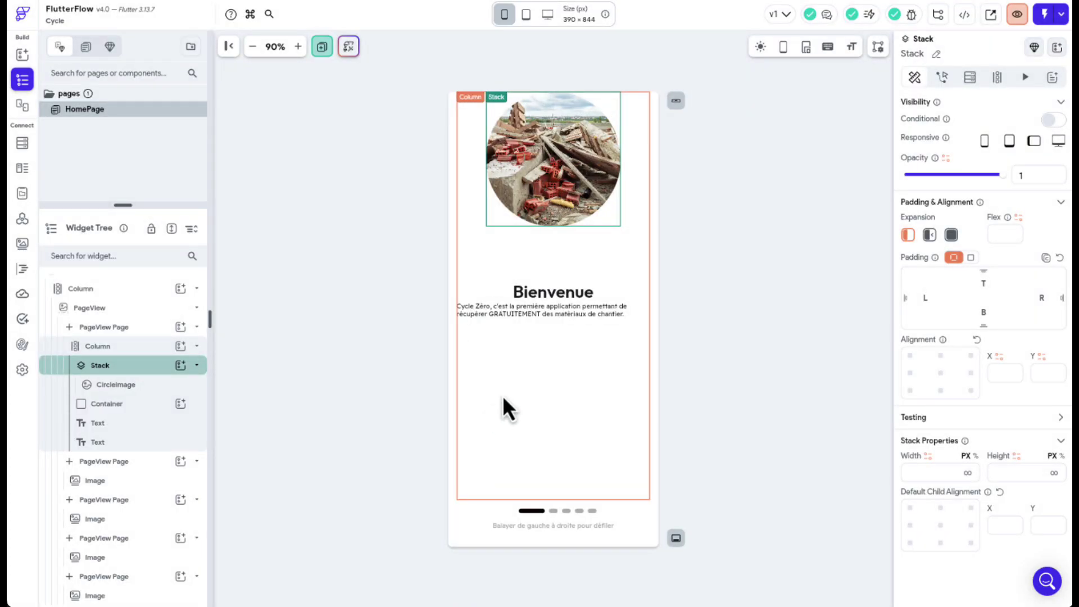
pyautogui.moveTo(138, 405); pyautogui.dragTo(151, 363)
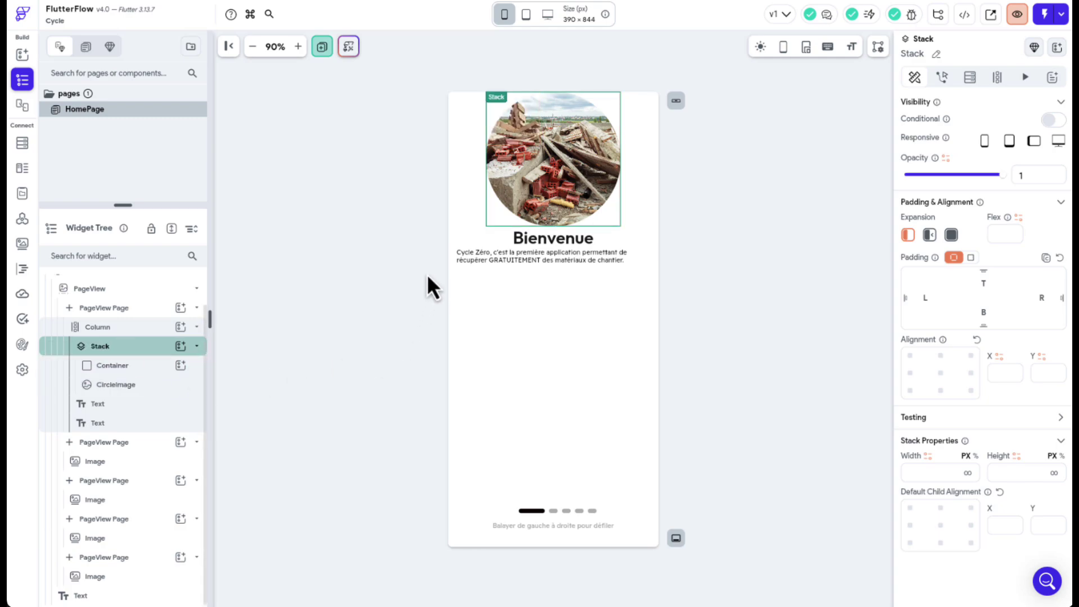
# - Make the Container behind the image circular with a diameter of 260 px
pyautogui.click(125, 368)
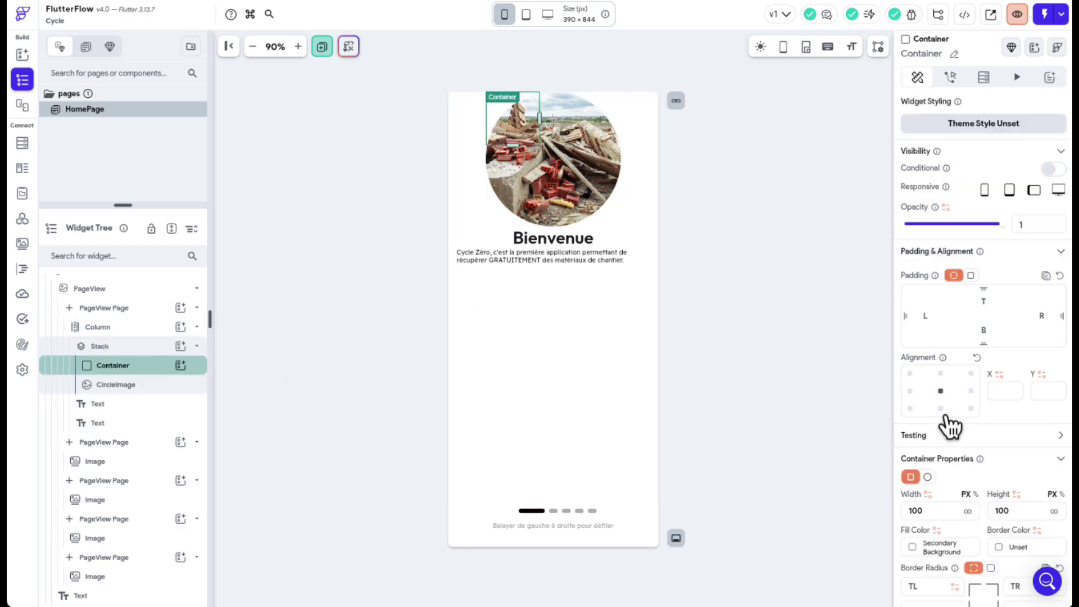
pyautogui.click(928, 476)
pyautogui.doubleClick(922, 511)
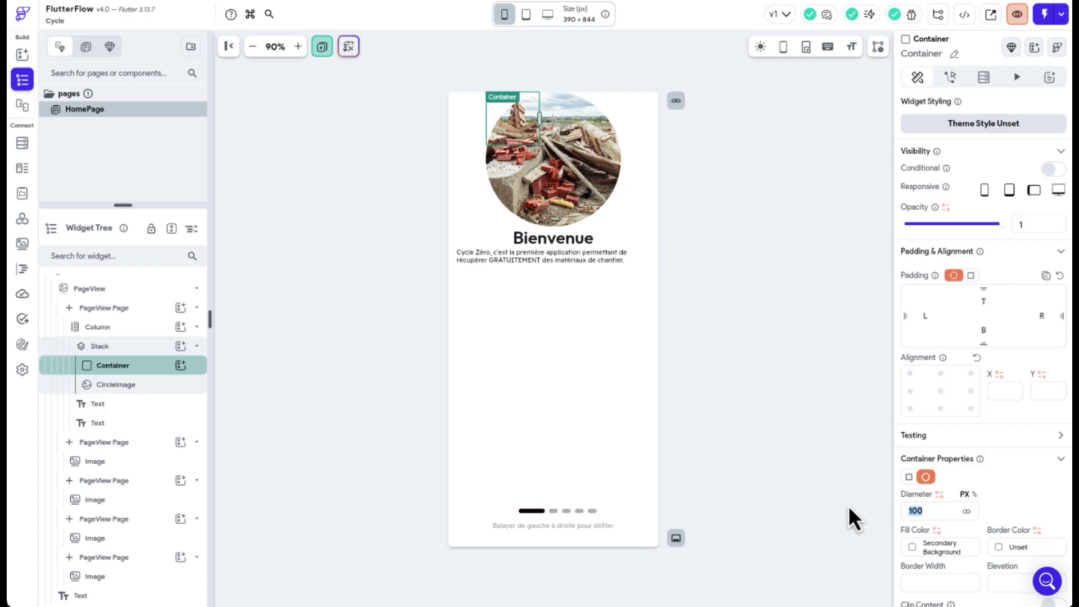
pyautogui.write('260')
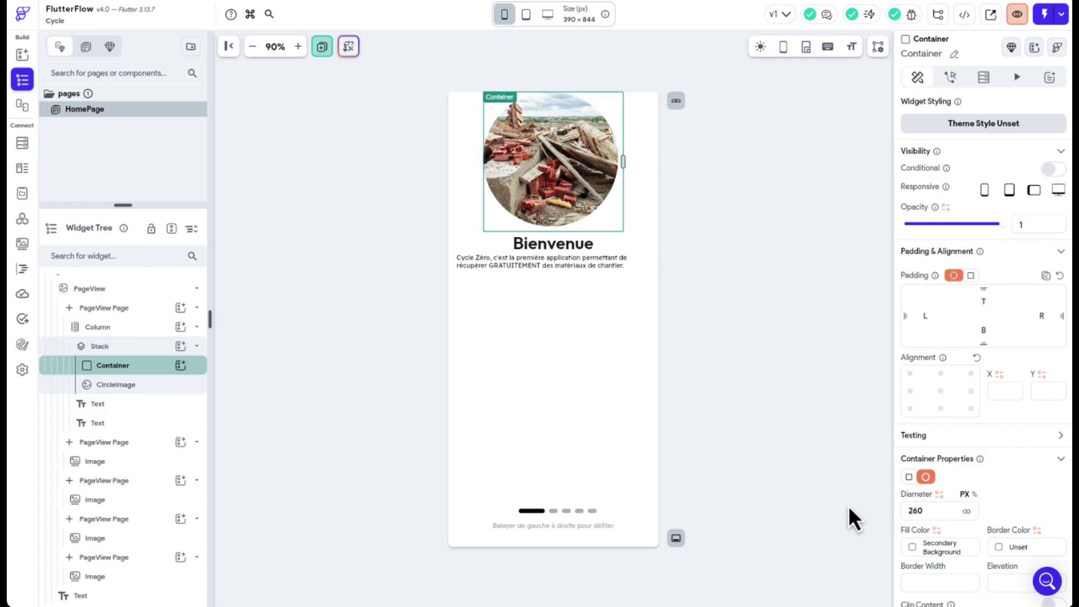
# - Fill the circular Container with the recent red color #EF393C
pyautogui.click(914, 548)
pyautogui.click(640, 404)
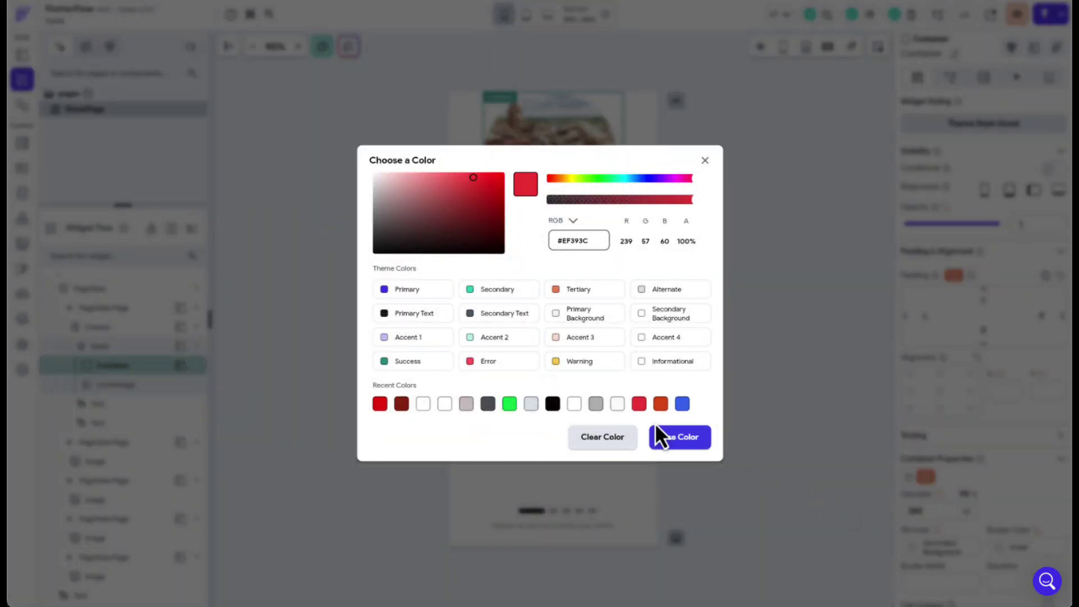
pyautogui.click(670, 440)
pyautogui.click(748, 407)
# - Center the Stack and set its default child alignment to center
pyautogui.click(539, 213)
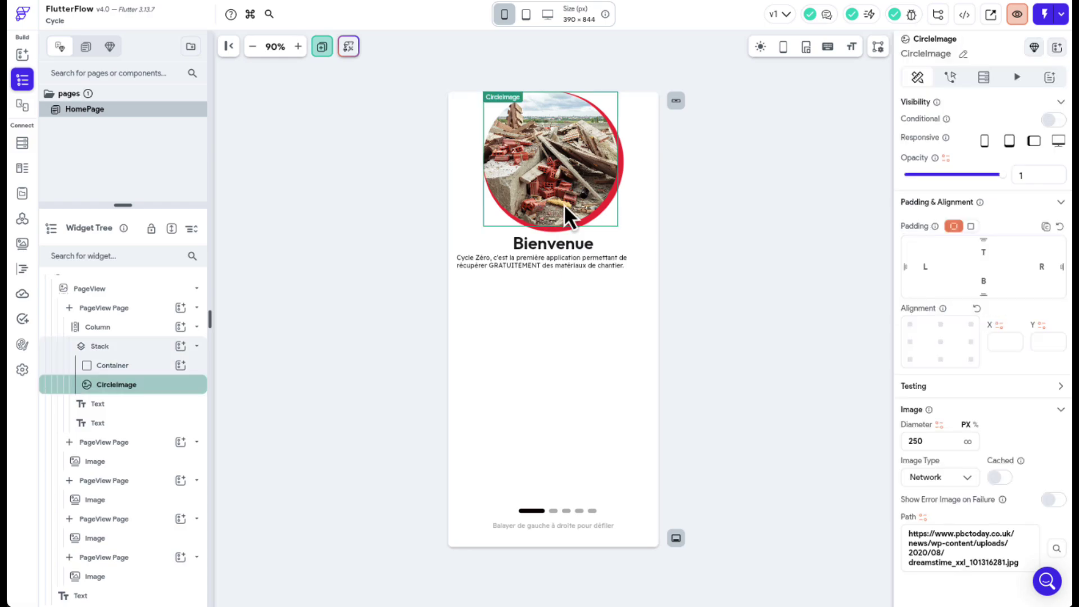
pyautogui.click(120, 348)
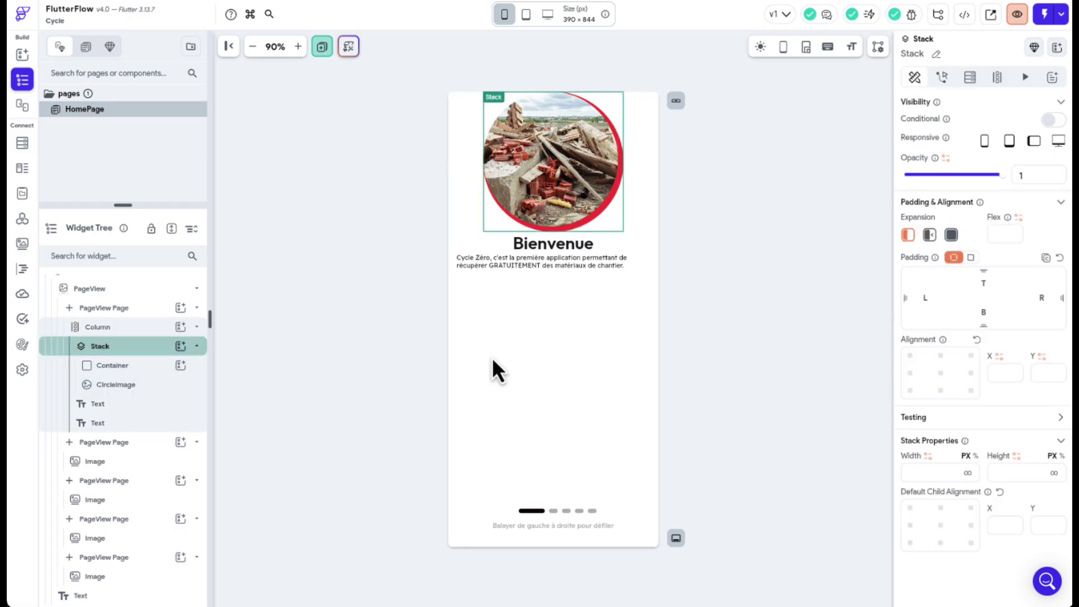
pyautogui.click(940, 373)
pyautogui.click(941, 526)
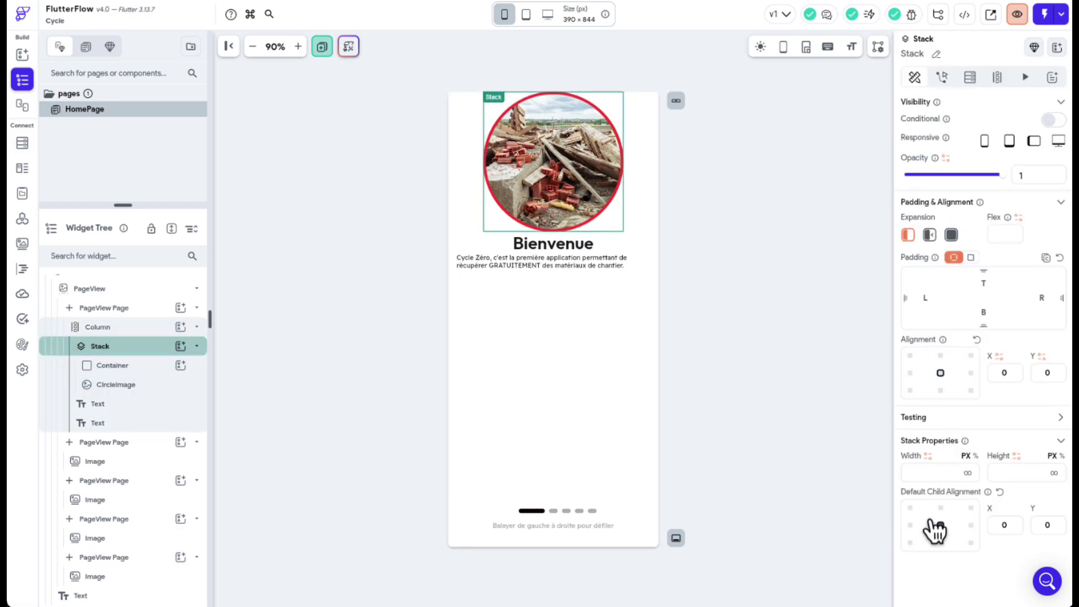
# - Center the welcome page's Column contents along the main axis
pyautogui.click(532, 174)
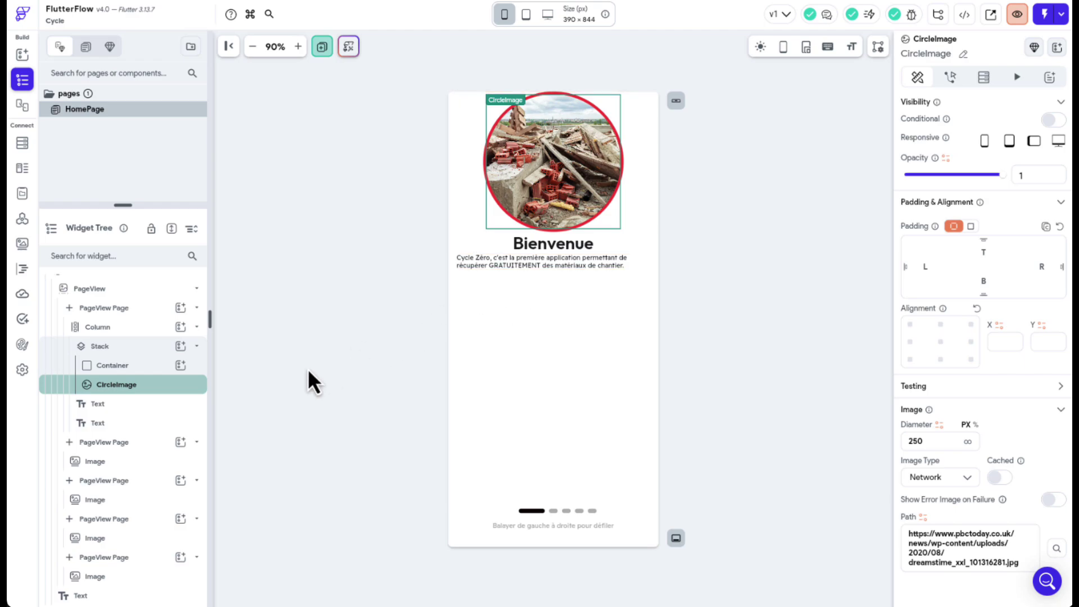
pyautogui.click(129, 332)
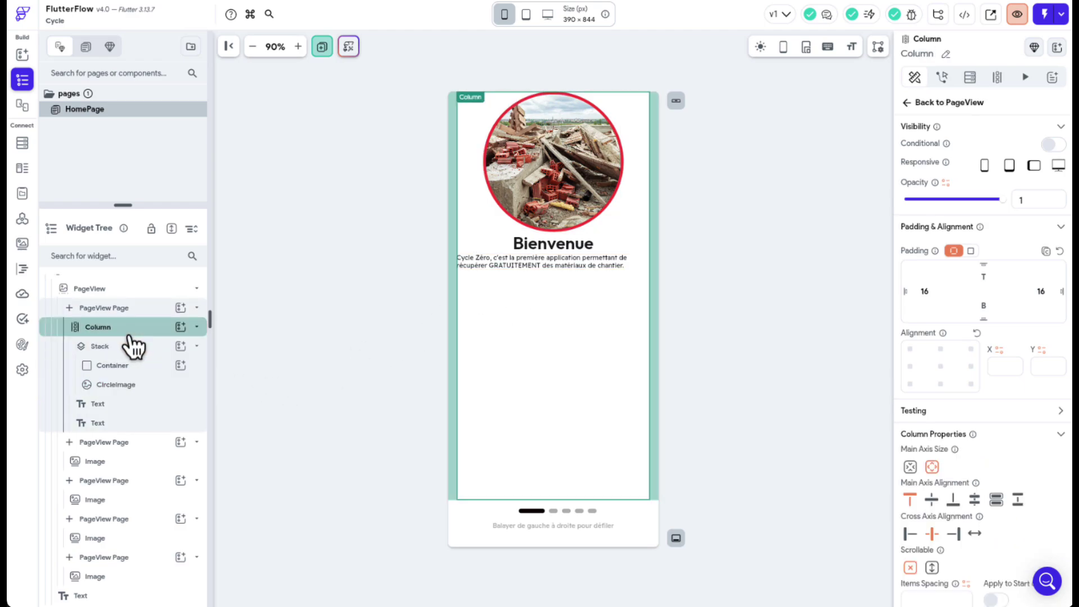
pyautogui.click(931, 501)
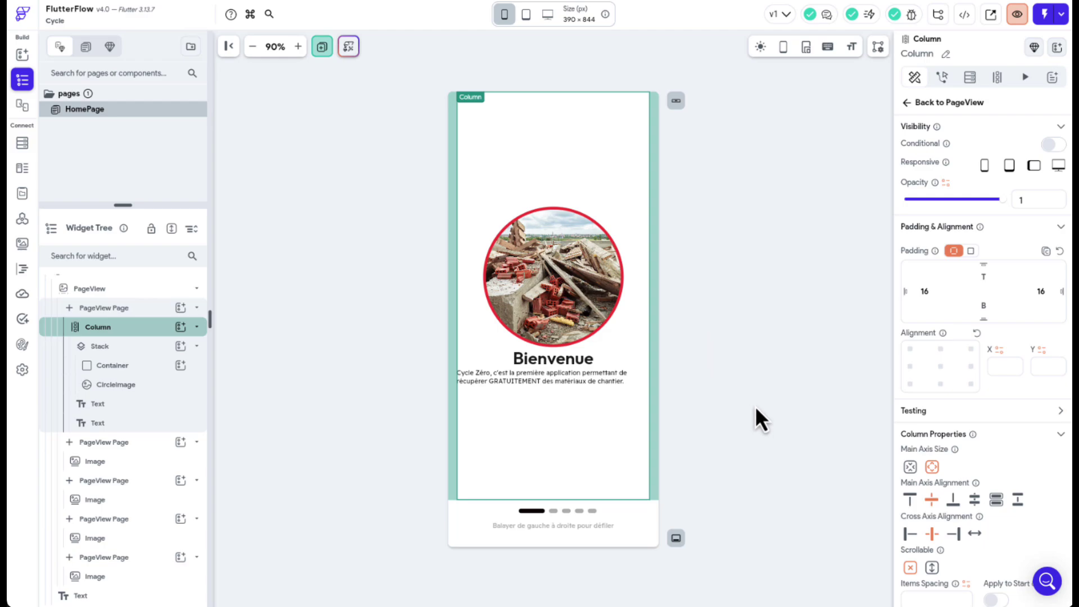
pyautogui.click(568, 377)
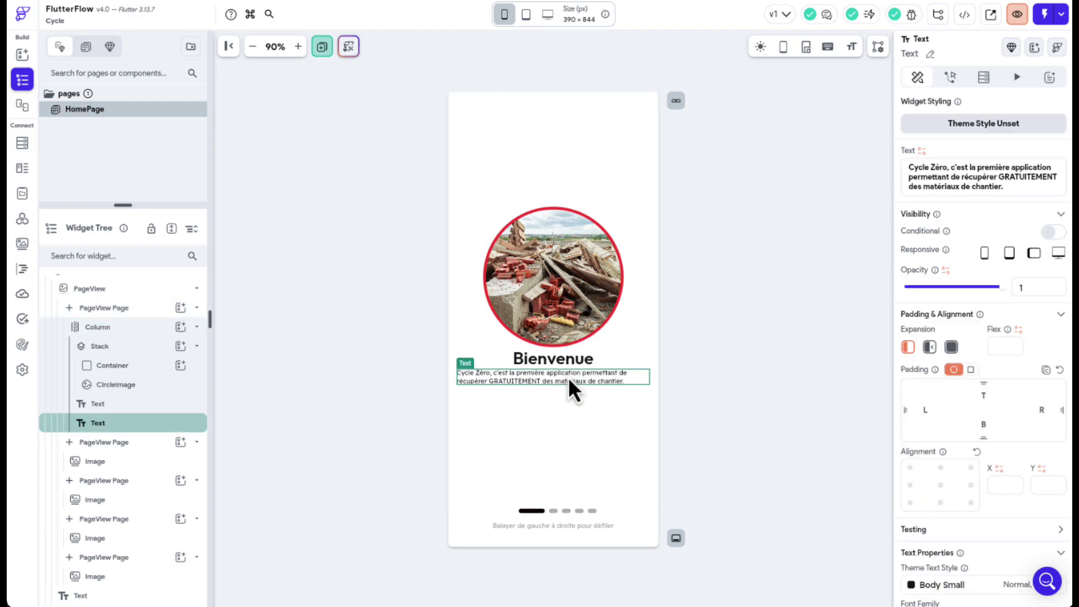
pyautogui.click(609, 307)
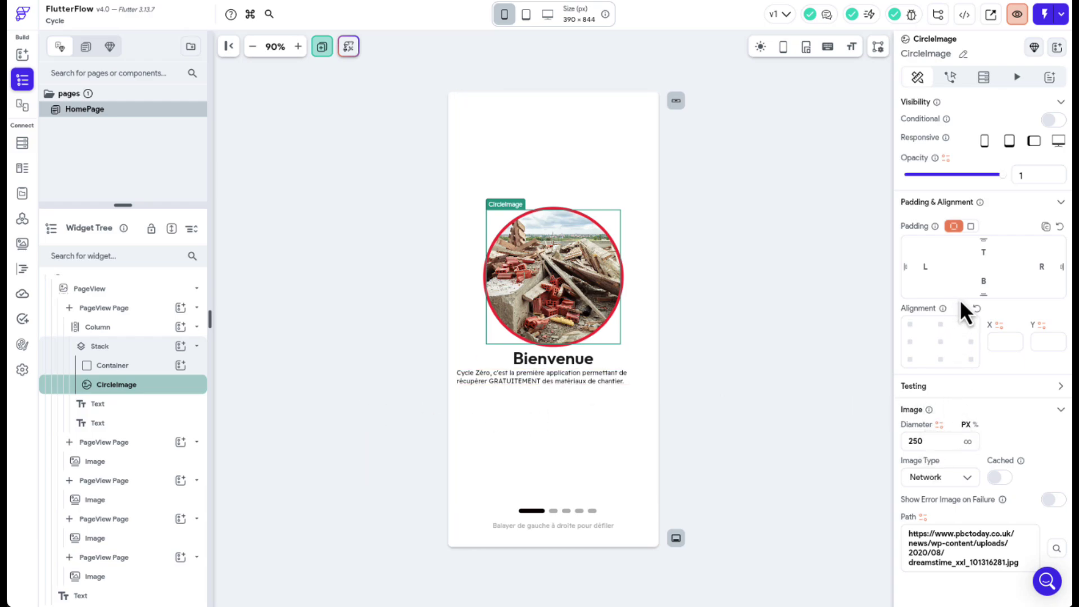
pyautogui.click(983, 282)
pyautogui.write('150')
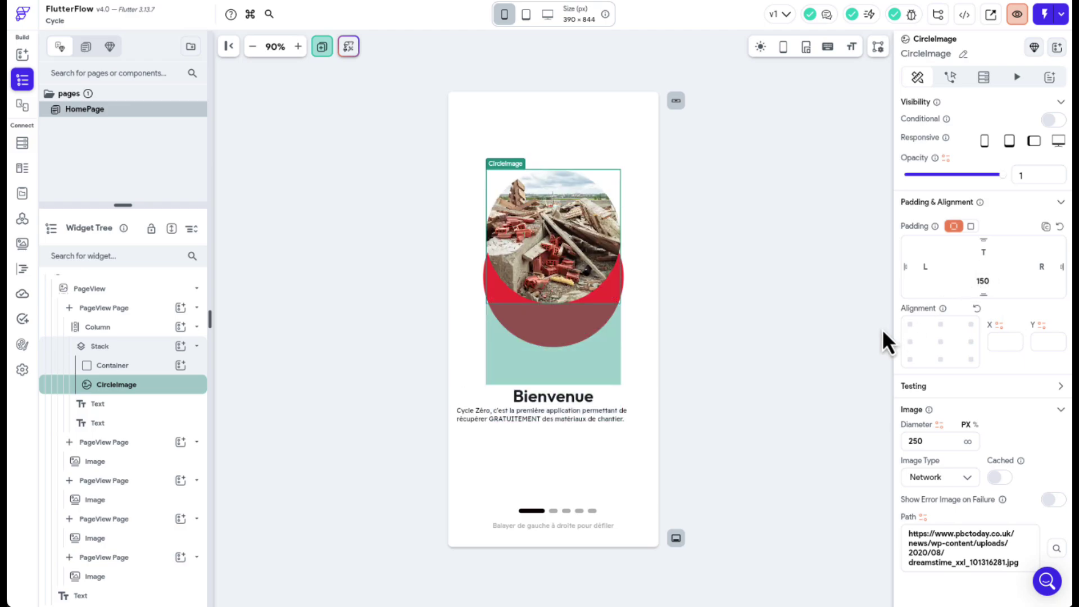
pyautogui.press('BackSpace')
pyautogui.press('BackSpace')
pyautogui.press('BackSpace')
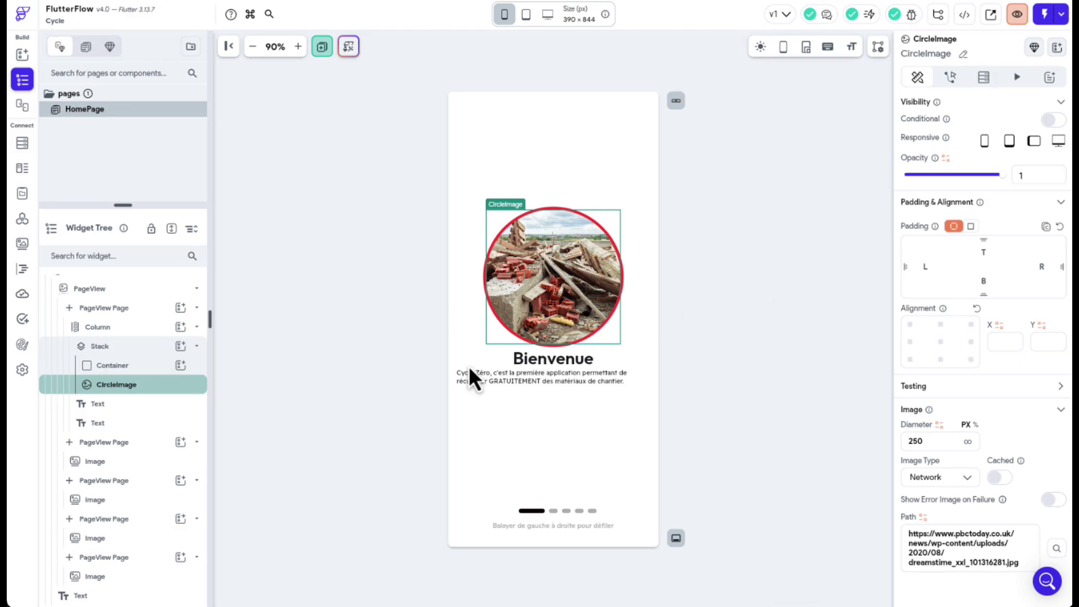
# - Give the Stack holding the circular image a bottom padding of 150
pyautogui.click(153, 346)
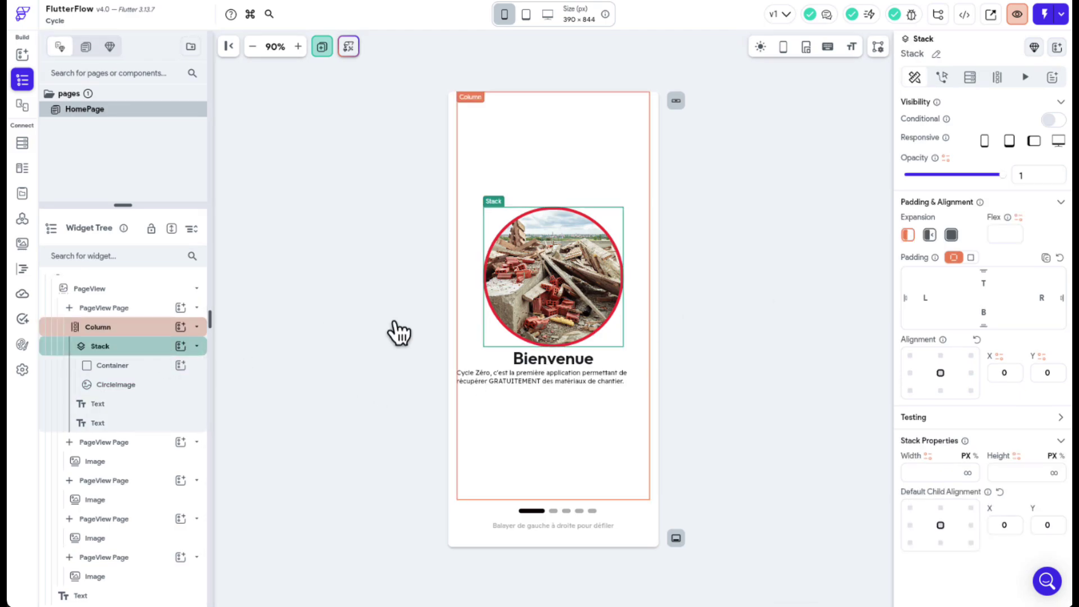
pyautogui.click(981, 317)
pyautogui.write('150')
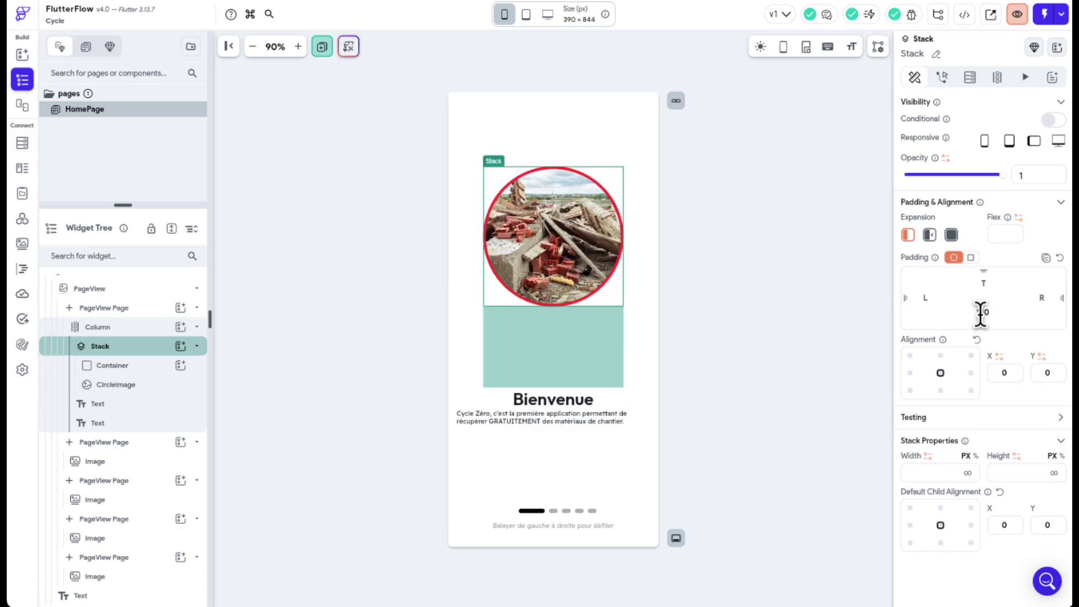
pyautogui.click(832, 344)
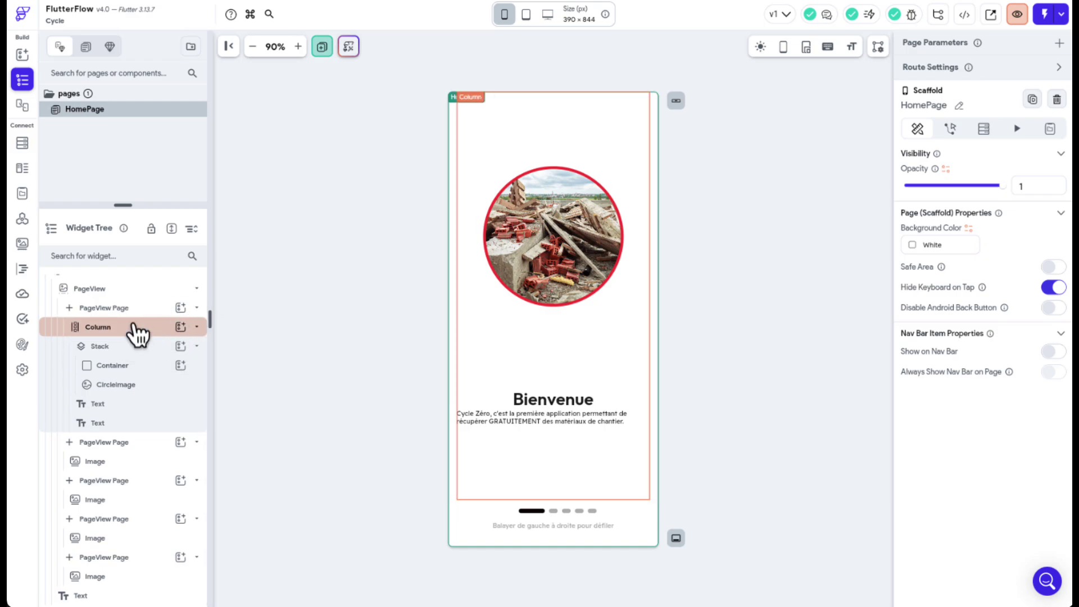
# - Add a Button to the welcome page's Column, below the description text
pyautogui.click(138, 336)
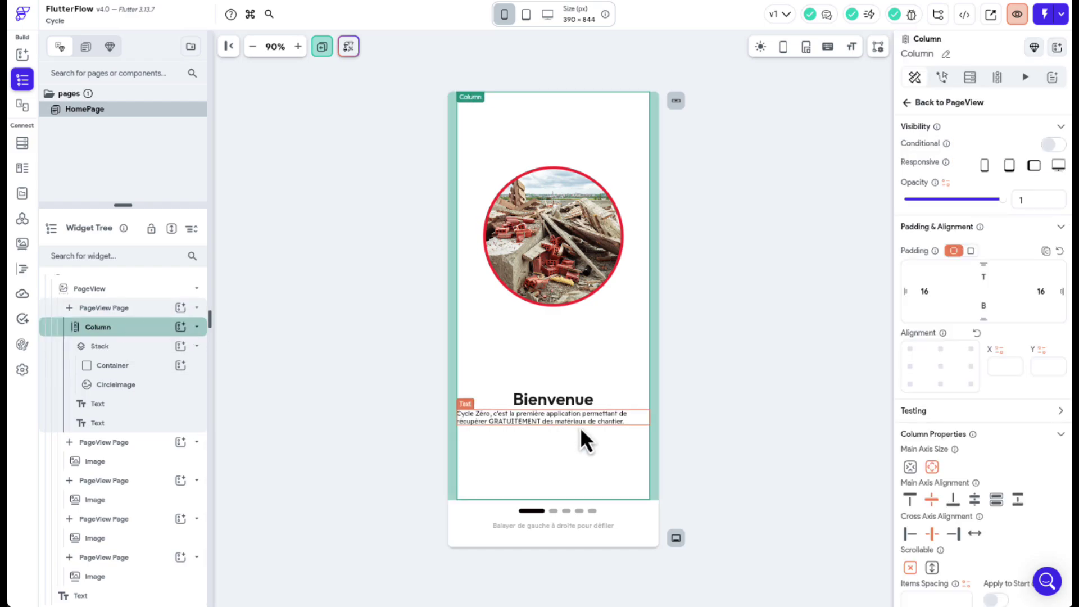
pyautogui.click(197, 347)
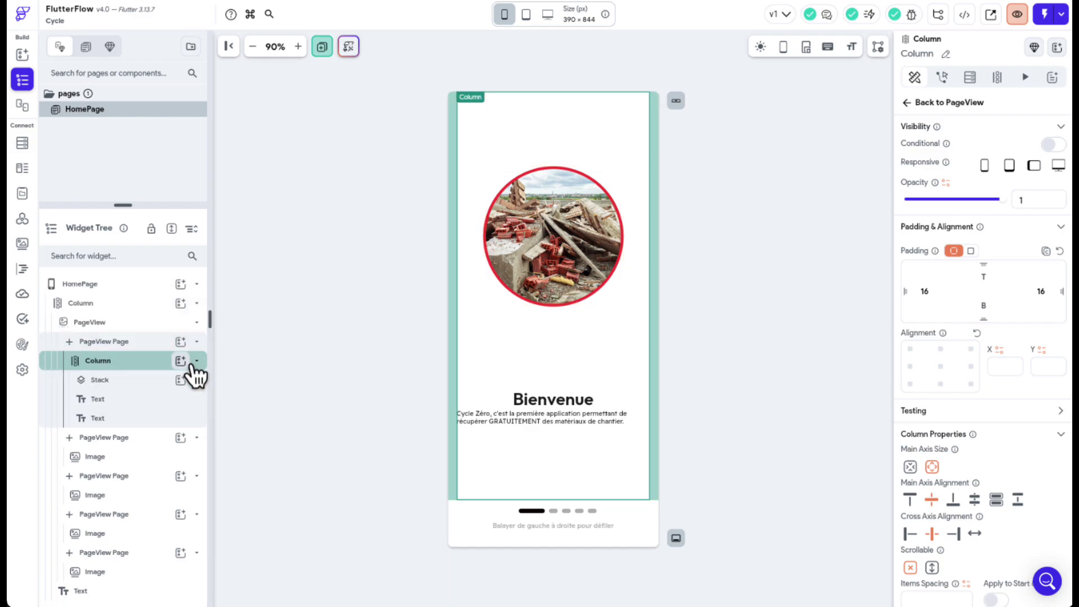
pyautogui.click(180, 361)
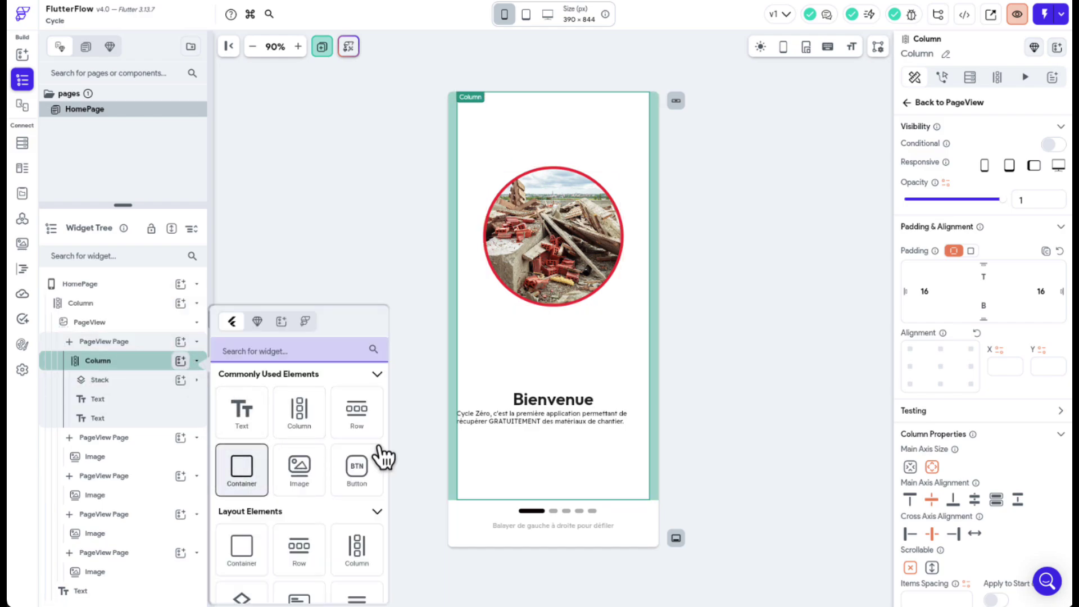
pyautogui.moveTo(356, 466); pyautogui.dragTo(524, 453)
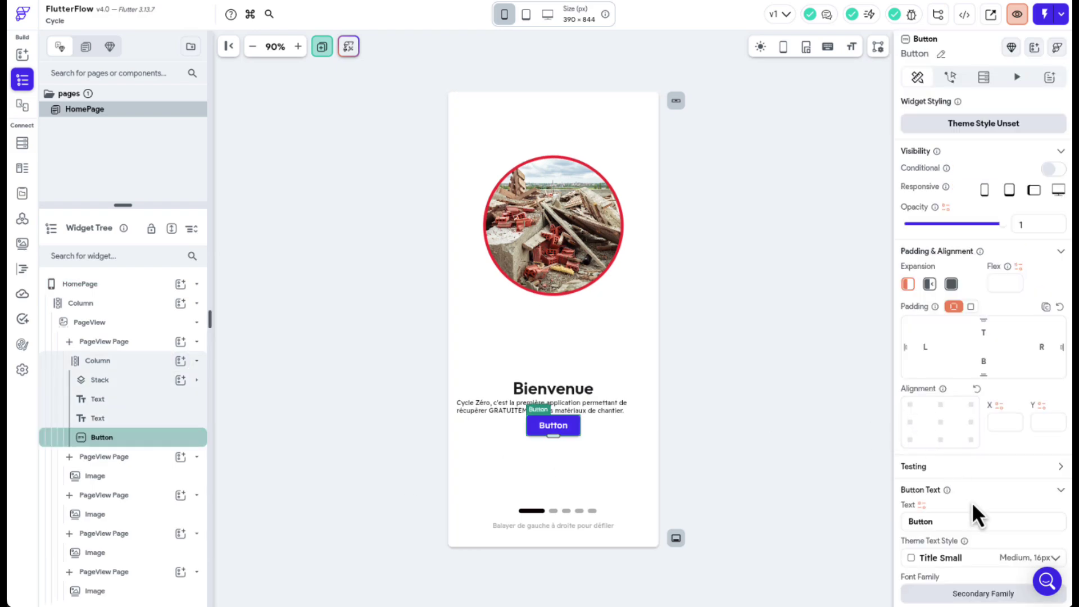
# - Set the welcome page button's text to "Continuer"
pyautogui.scroll(-3, 971, 495)
pyautogui.moveTo(954, 404); pyautogui.dragTo(884, 404)
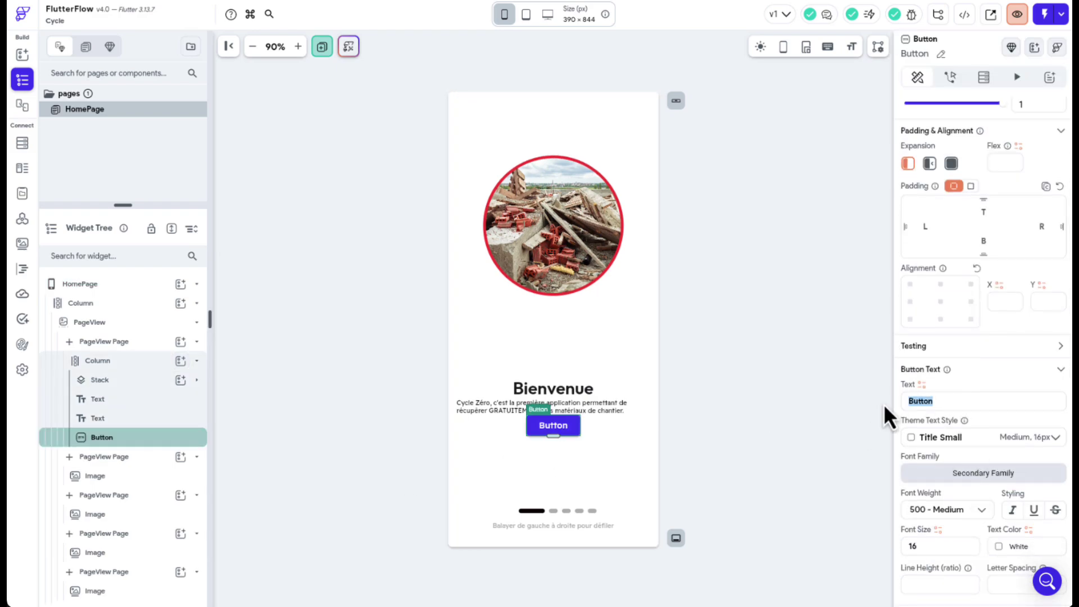
pyautogui.write('Continuer')
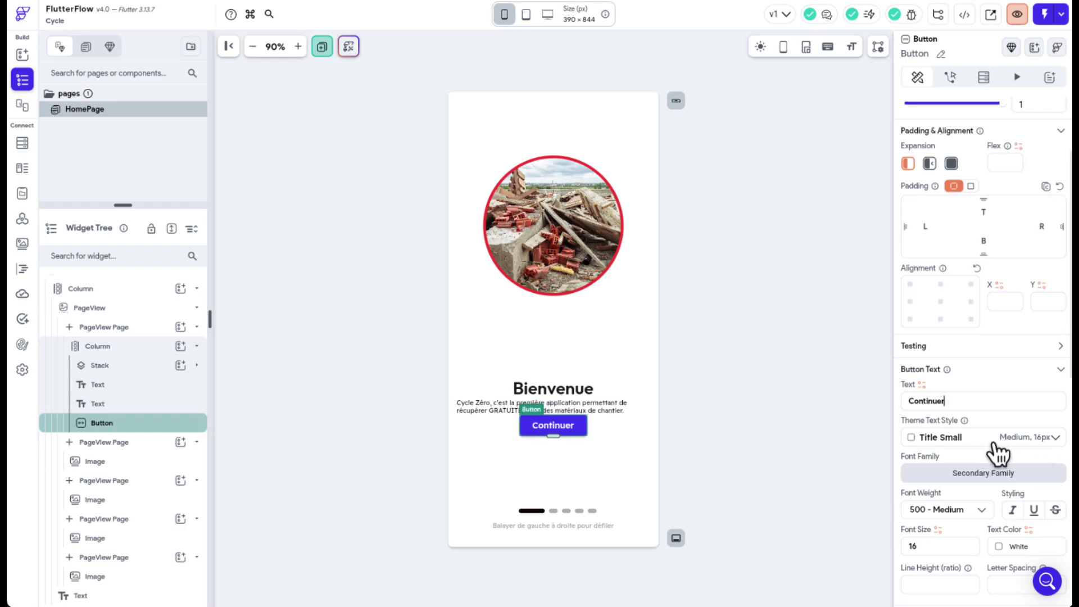
pyautogui.click(607, 454)
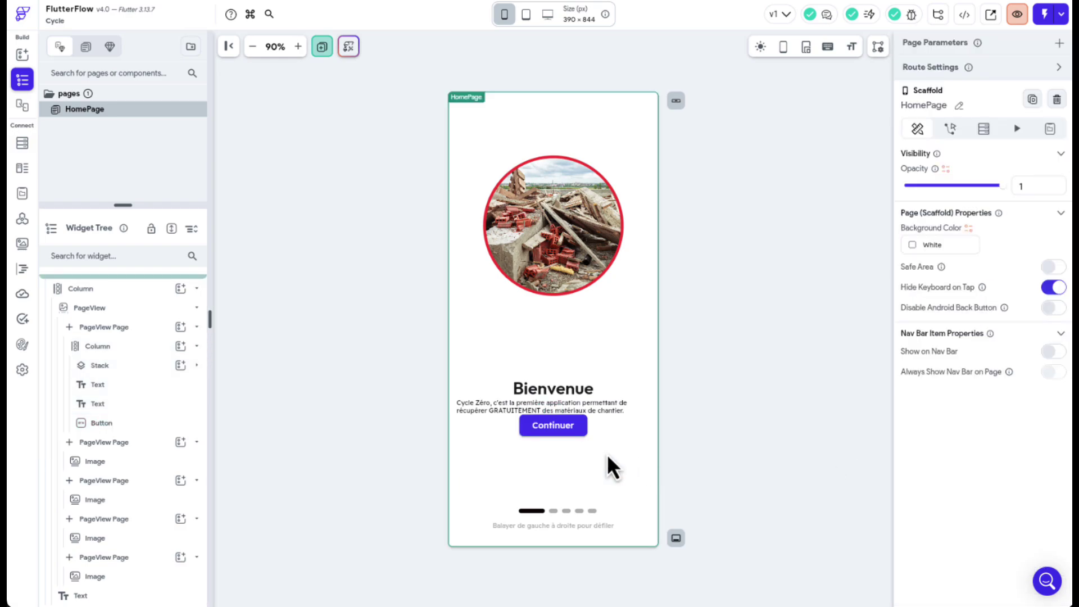
# - Give the Continuer button a top padding of 16
pyautogui.click(584, 433)
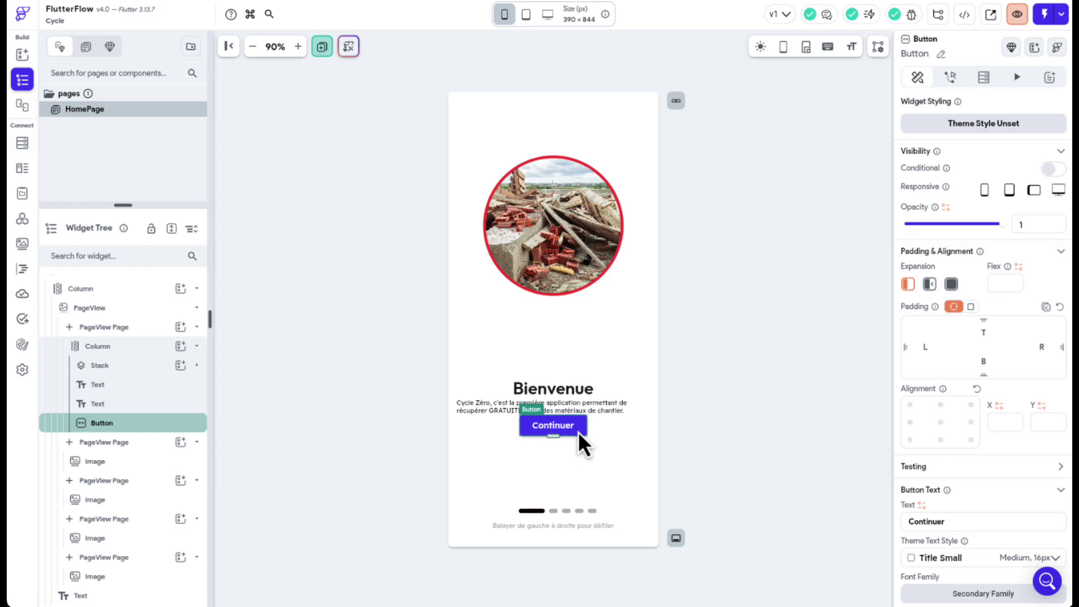
pyautogui.click(985, 336)
pyautogui.write('16')
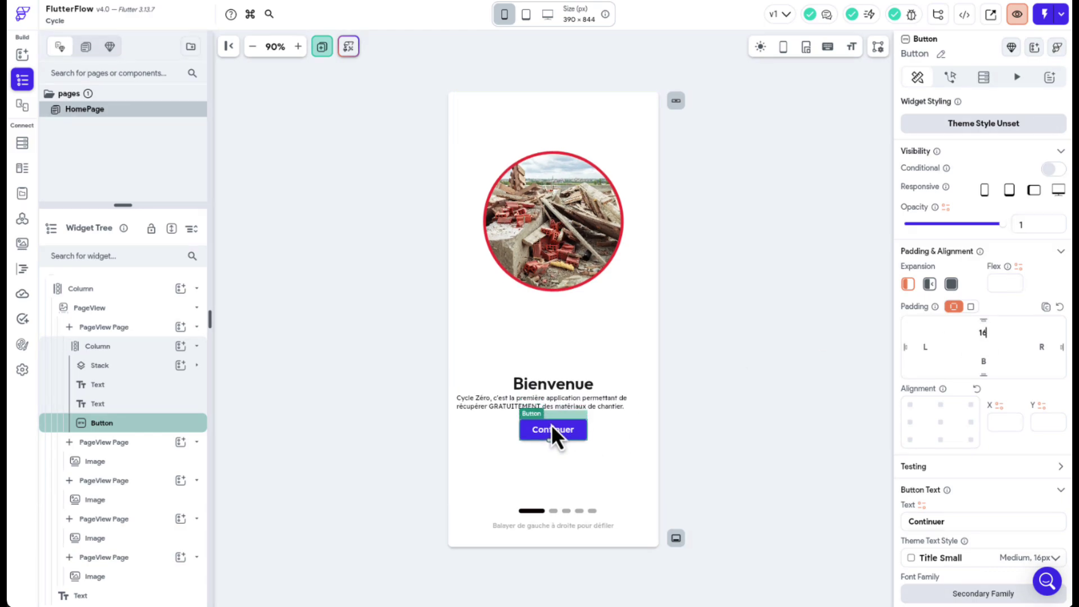
# - Clear the Continuer button's elevation and set its border radius to 0
pyautogui.scroll(-10, 956, 475)
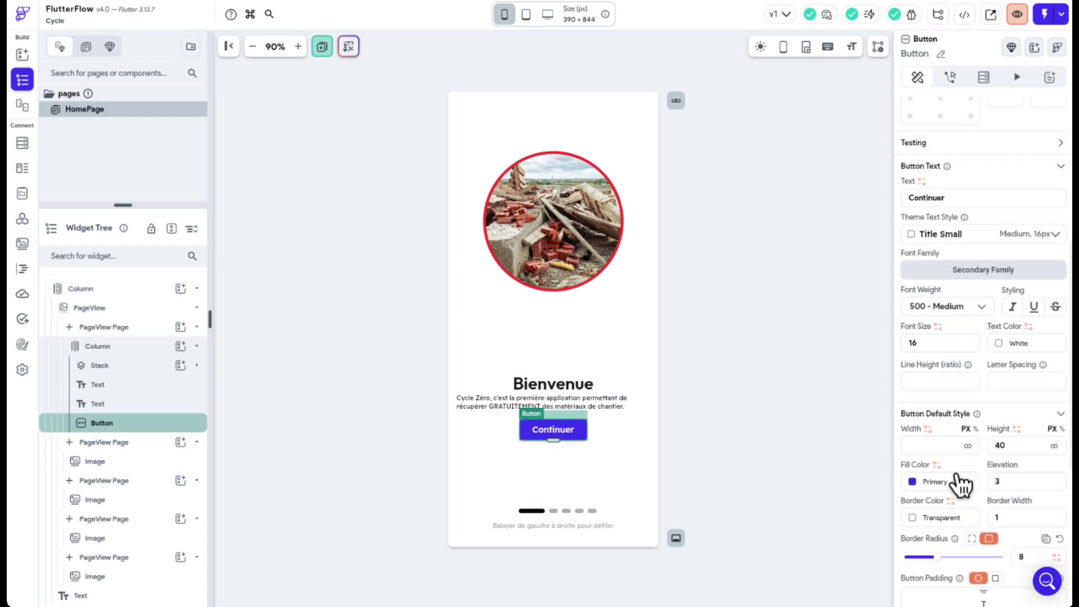
pyautogui.scroll(-1, 1006, 451)
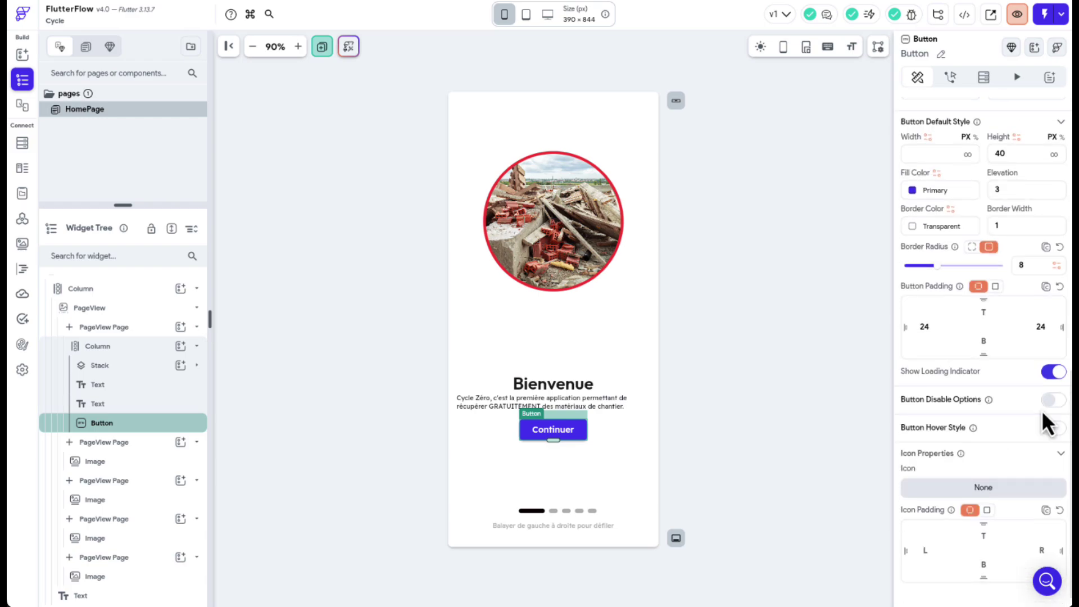
pyautogui.scroll(1, 1041, 410)
pyautogui.scroll(1, 1041, 410)
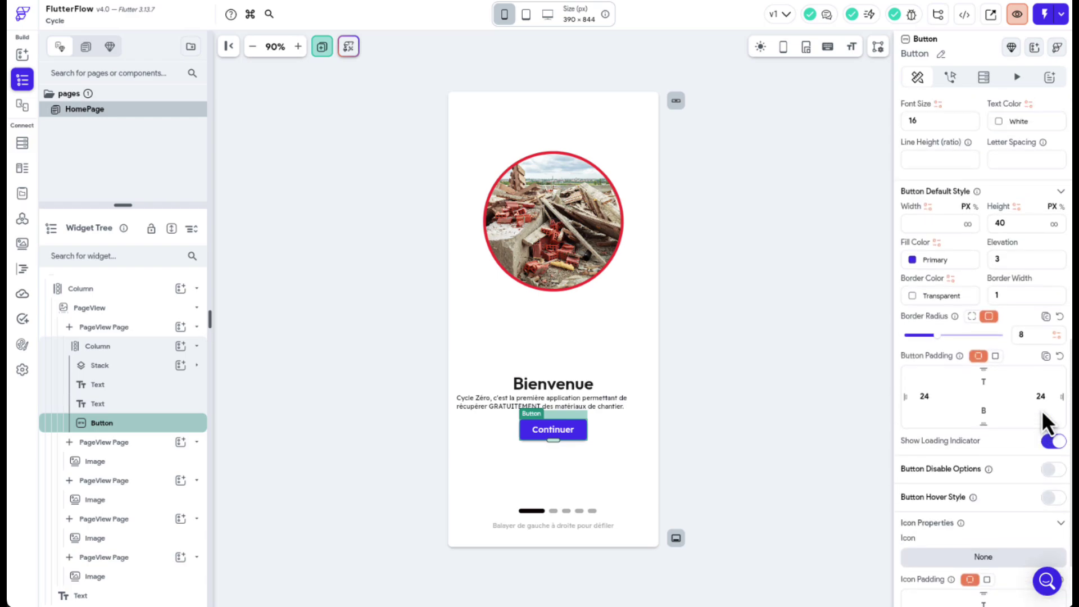
pyautogui.click(1005, 267)
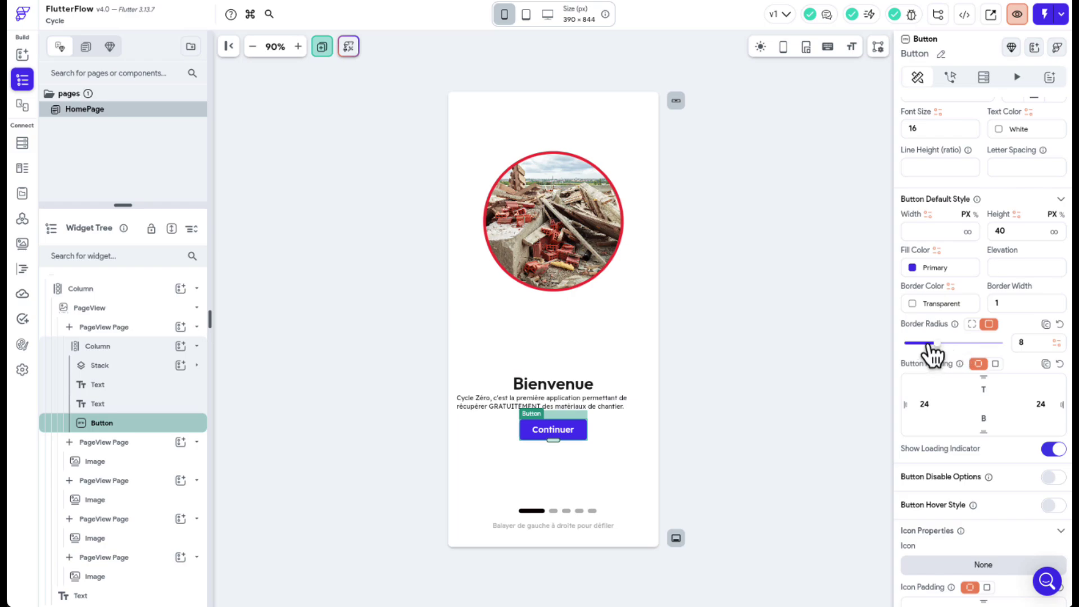
pyautogui.moveTo(933, 343); pyautogui.dragTo(901, 344)
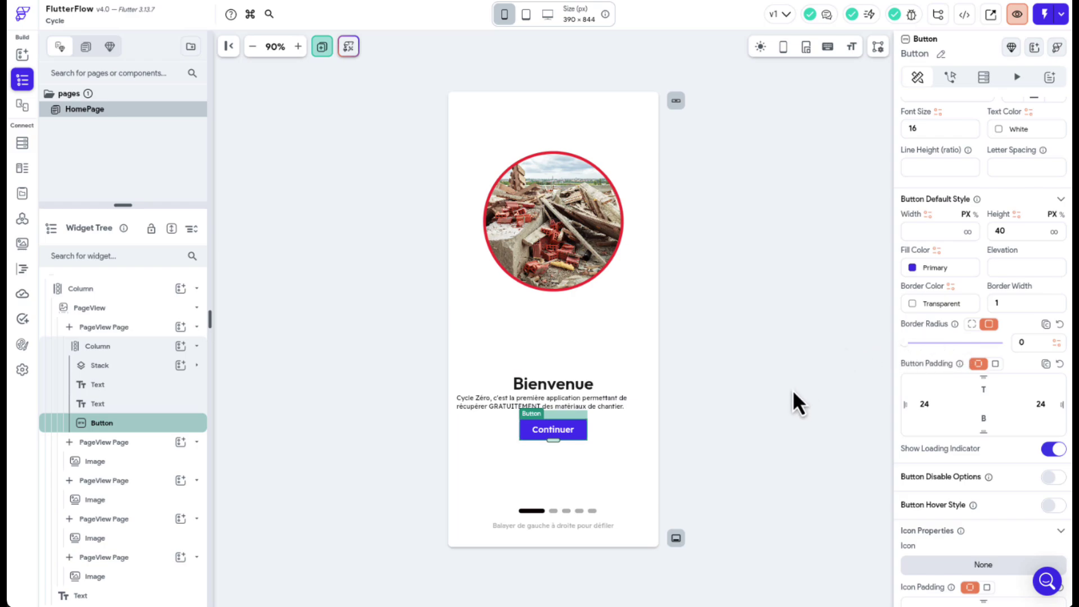
# - Make the Continuer button infinitely wide and fill it with the recently used orange-red color
pyautogui.click(967, 232)
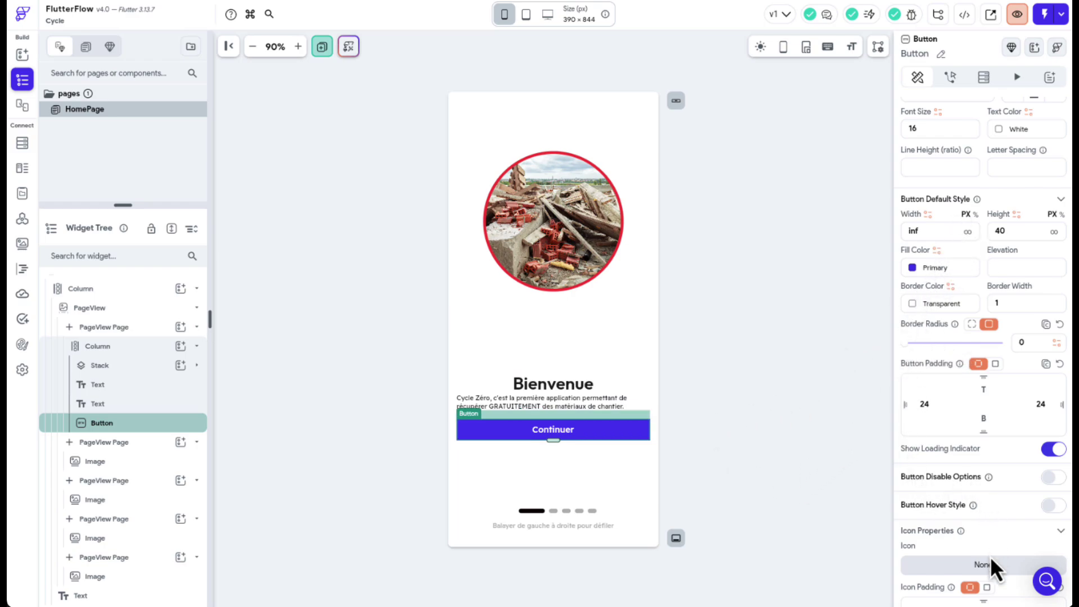
pyautogui.scroll(-2, 969, 517)
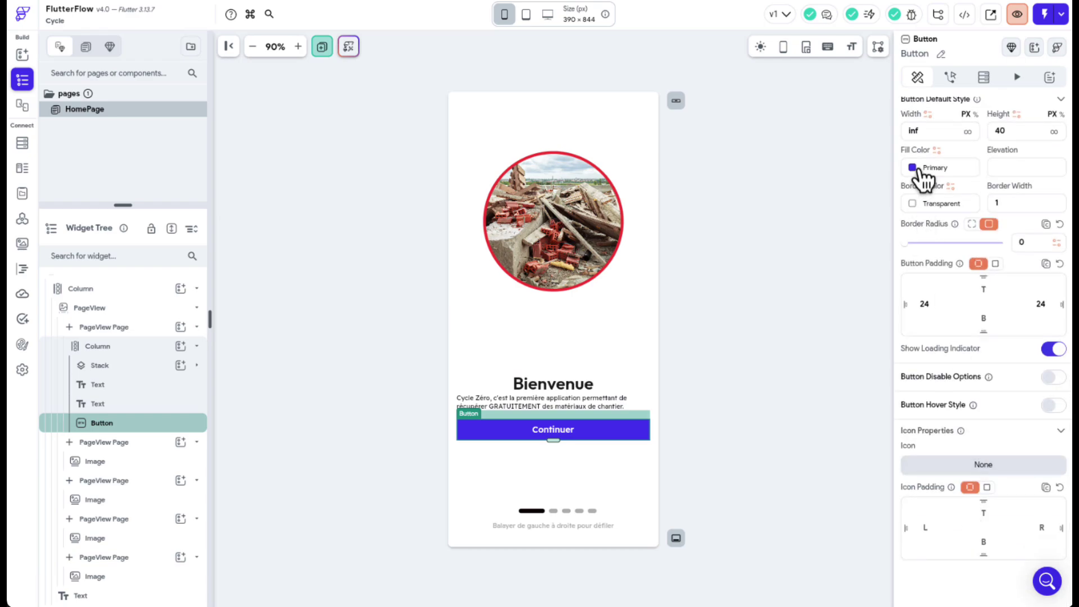
pyautogui.click(918, 170)
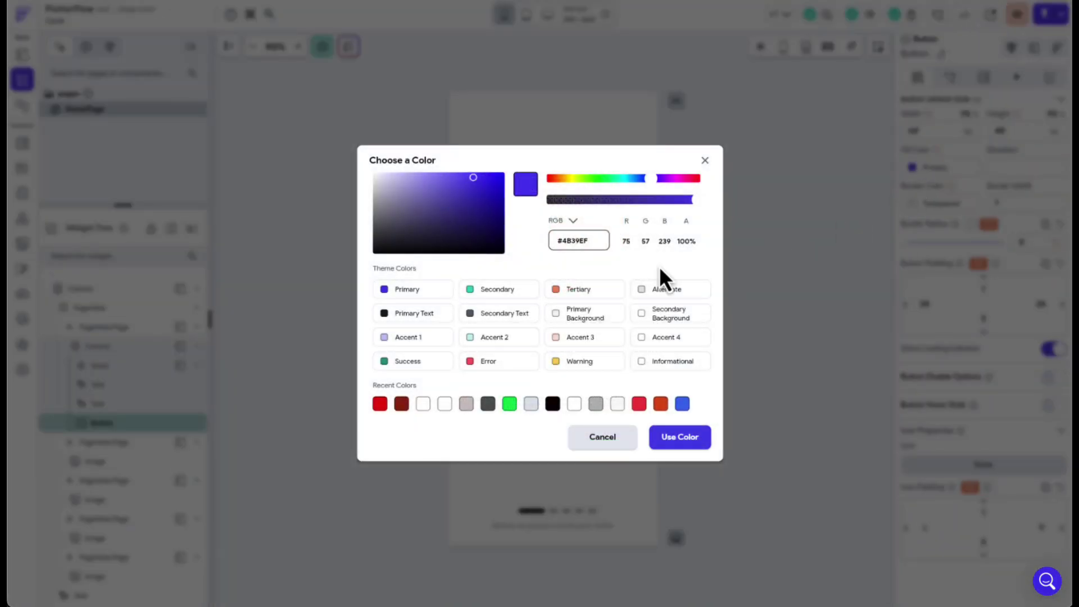
pyautogui.click(660, 404)
pyautogui.click(677, 440)
pyautogui.click(626, 436)
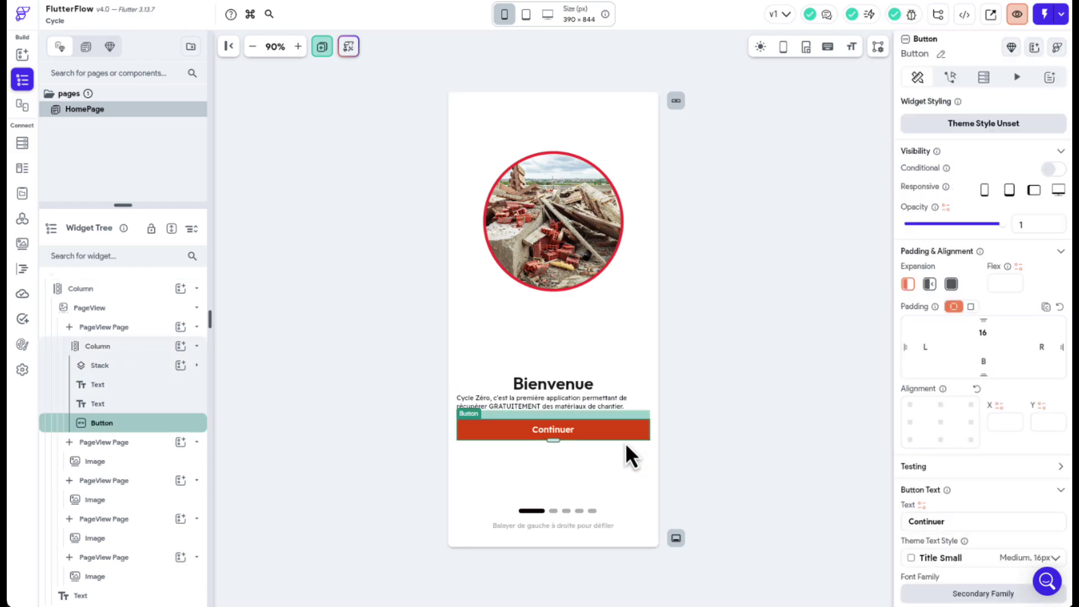
# - Try the Body Small theme text style on the Continuer button and return it to Title Small
pyautogui.scroll(-3, 987, 370)
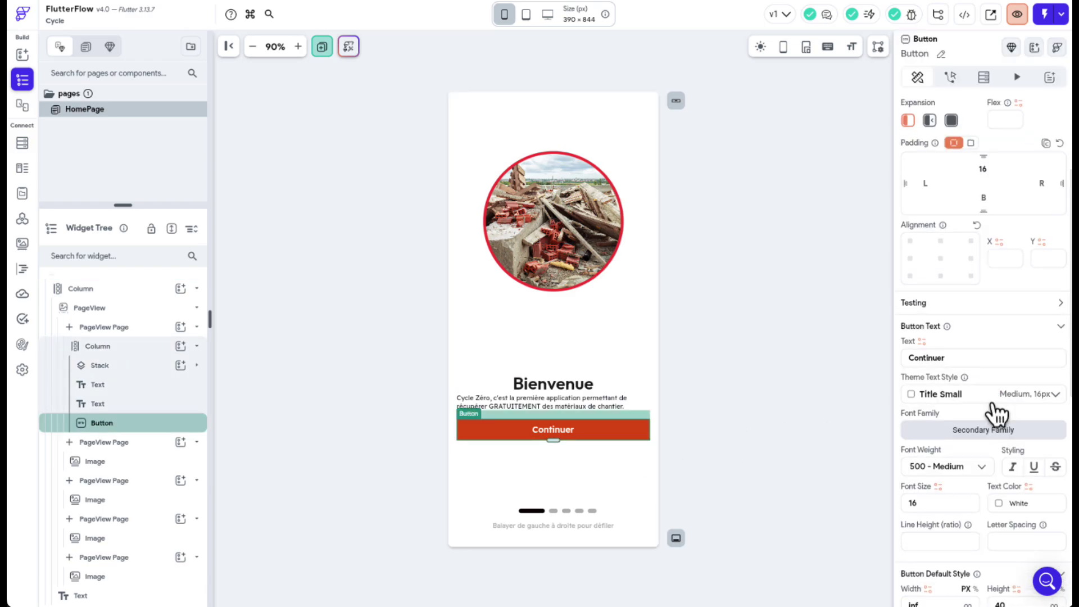
pyautogui.click(992, 388)
pyautogui.click(963, 533)
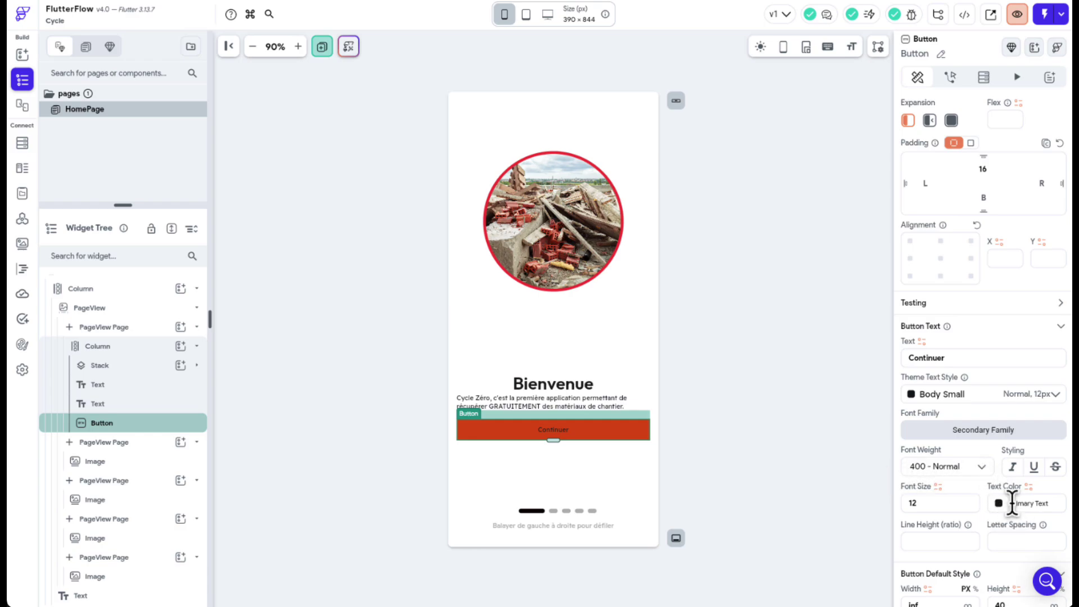
pyautogui.click(979, 505)
pyautogui.click(964, 394)
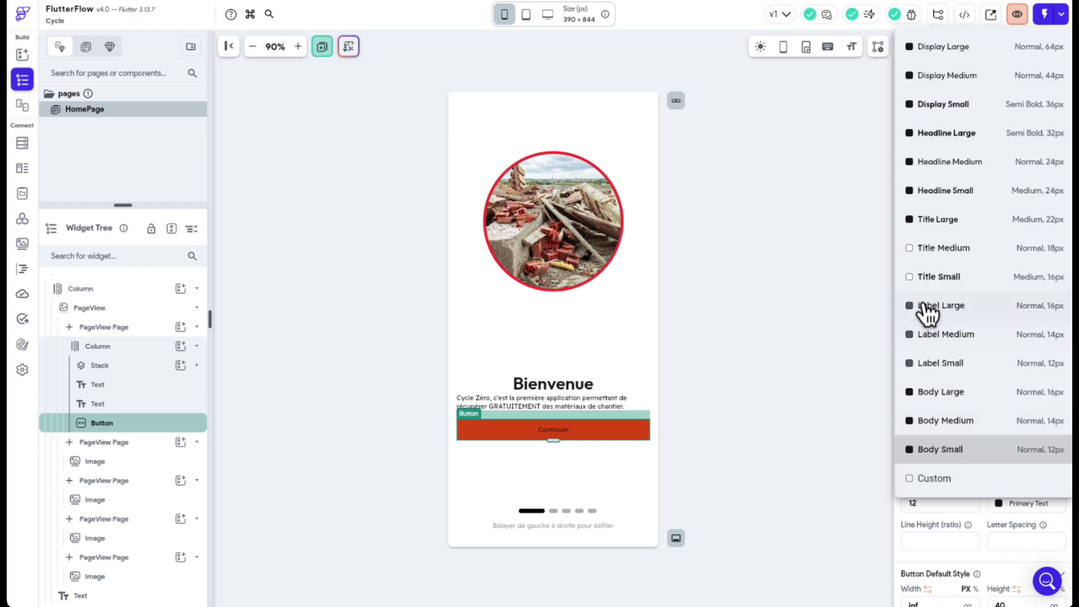
pyautogui.click(936, 277)
pyautogui.click(776, 401)
# - Copy the welcome page's Column and paste it into the second PageView page in place of its image
pyautogui.click(98, 346)
pyautogui.hotkey('ctrl', 'c')
pyautogui.click(140, 460)
pyautogui.press('Delete')
pyautogui.hotkey('ctrl', 'v')
# - Replace the images on the remaining PageView pages with the copied Column
pyautogui.scroll(-1, 135, 506)
pyautogui.click(130, 586)
pyautogui.press('Delete')
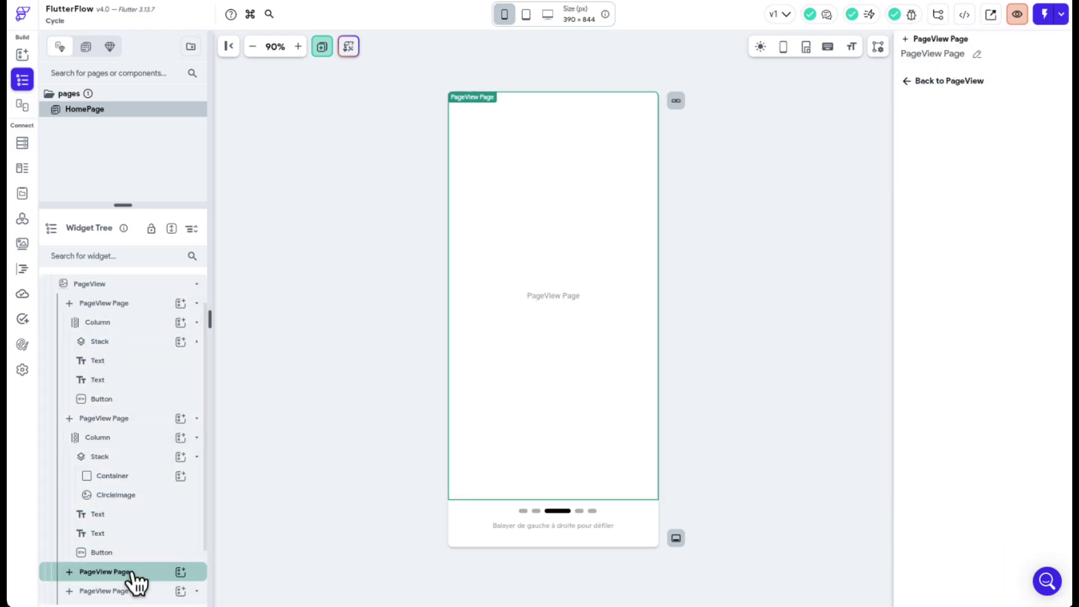
pyautogui.click(156, 576)
pyautogui.press('Delete')
pyautogui.hotkey('ctrl', 'v')
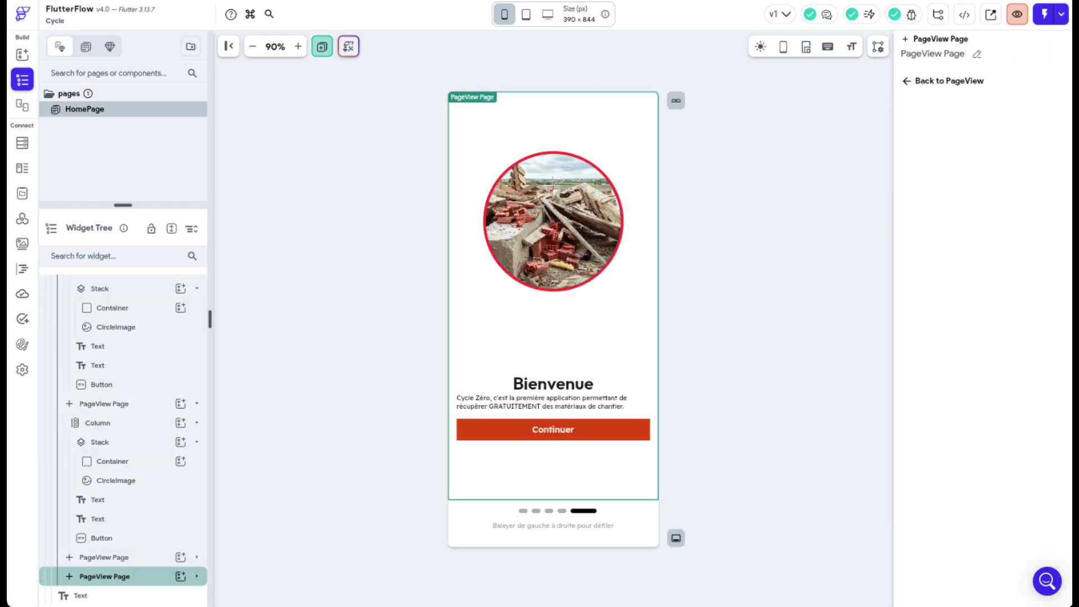
# - Change the last page's description to "Vous pouvez maintenant utiliser et profiter pleinement de Cycle Zéro."
pyautogui.click(586, 405)
pyautogui.click(984, 171)
pyautogui.hotkey('ctrl', 'a')
pyautogui.write('Vous pouvez maintenant utiliser et profiter pleinement de Cycle Zéro')
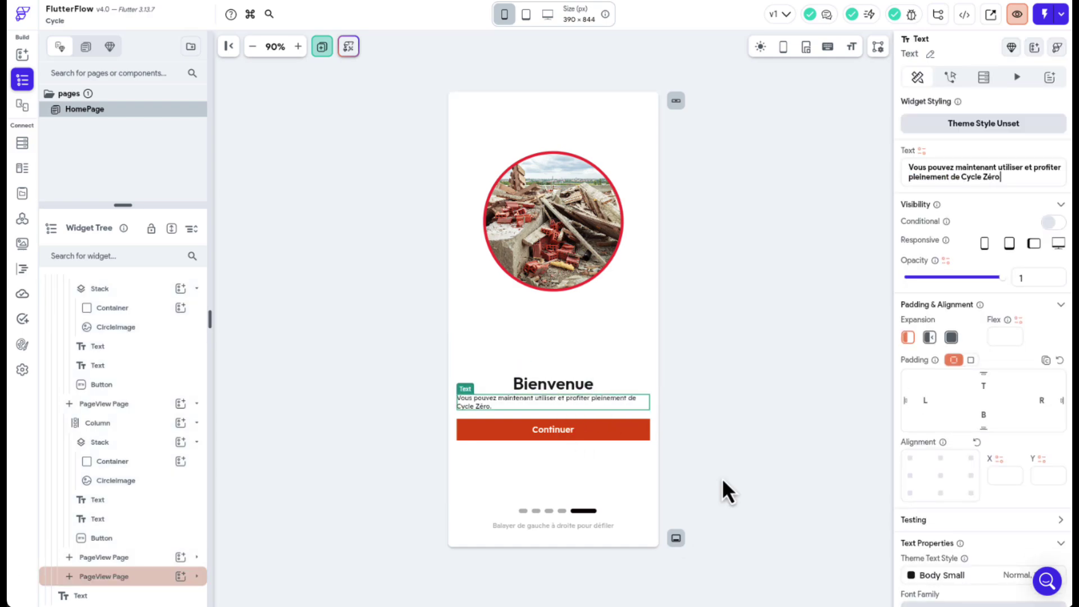
# - Replace the fourth page's description with the text beginning "On vous les donne! Trouvez ce dont vous avez besoin"
pyautogui.click(556, 264)
pyautogui.click(72, 573)
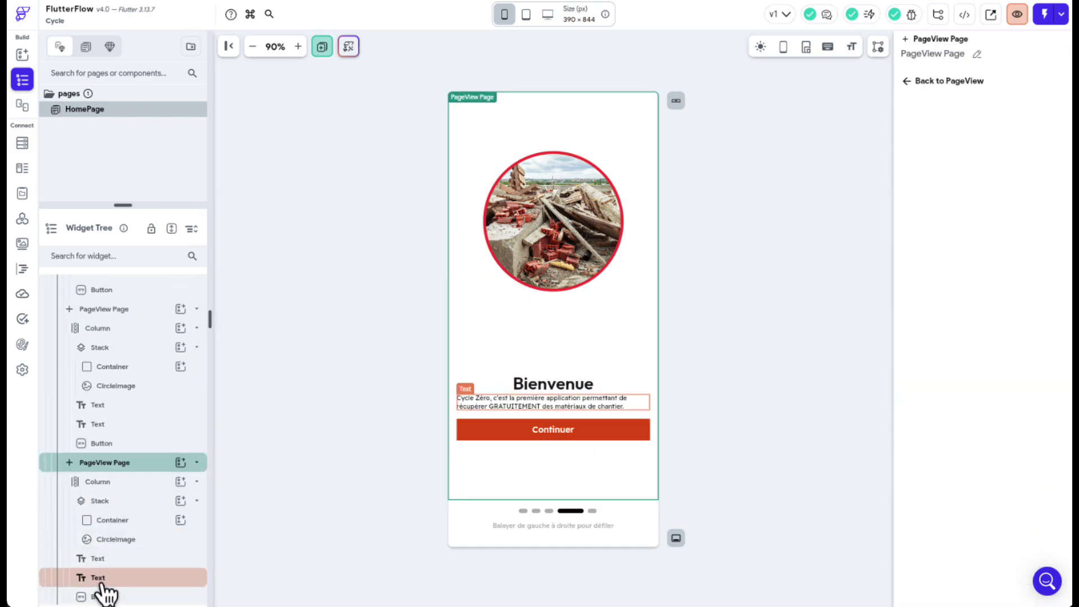
pyautogui.click(96, 579)
pyautogui.click(911, 169)
pyautogui.hotkey('ctrl', 'a')
pyautogui.hotkey('ctrl', 'v')
# - Change the fourth page's title to "Vos données"
pyautogui.click(553, 380)
pyautogui.moveTo(951, 168); pyautogui.dragTo(833, 167)
pyautogui.write('Vos données')
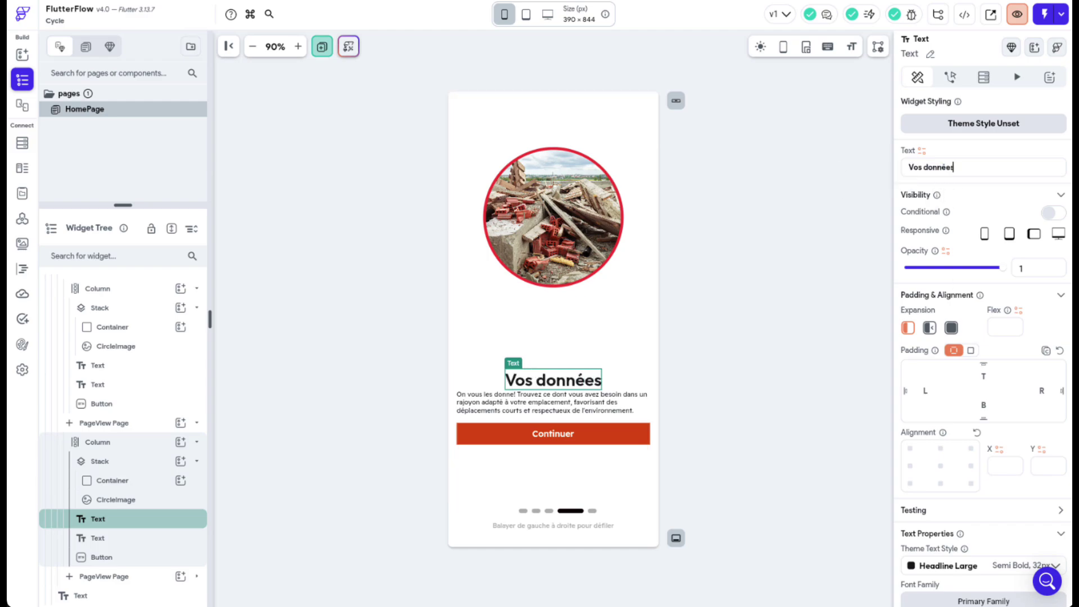
# - Replace the fourth page's CircleImage source with the pasted path of the teal padlock picture
pyautogui.click(105, 502)
pyautogui.moveTo(978, 572); pyautogui.dragTo(804, 491)
pyautogui.hotkey('ctrl', 'v')
pyautogui.click(808, 502)
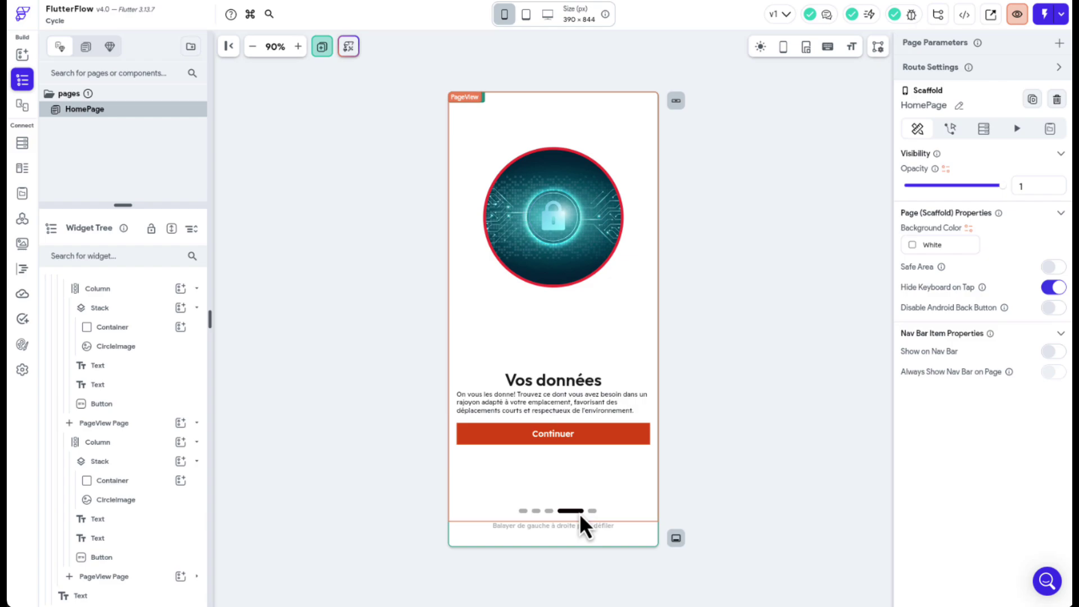
# - Clear the dot width of the PageView's page indicator
pyautogui.click(530, 518)
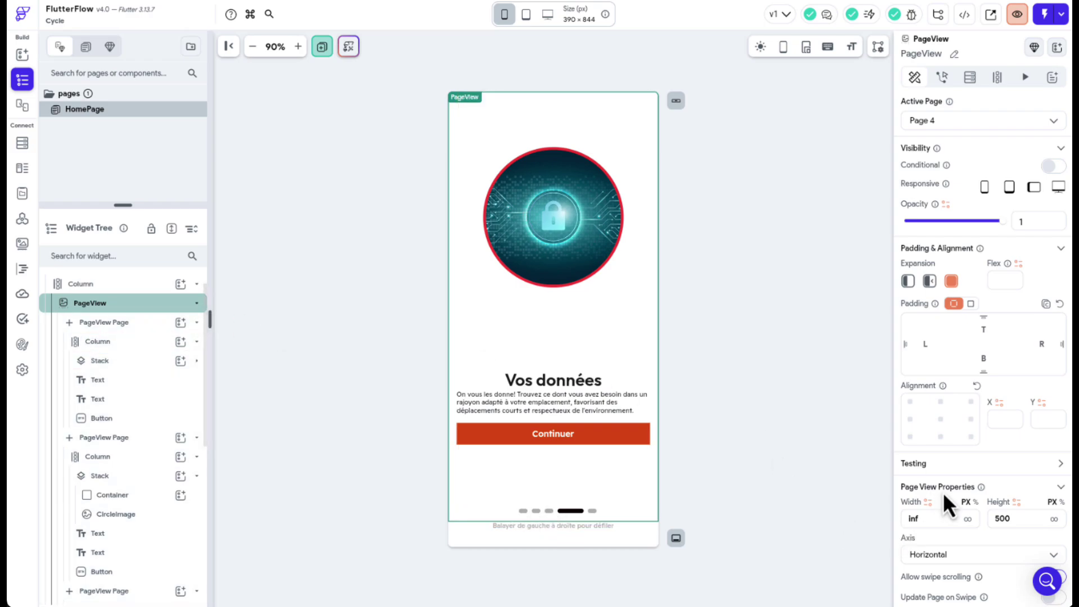
pyautogui.scroll(-8, 943, 489)
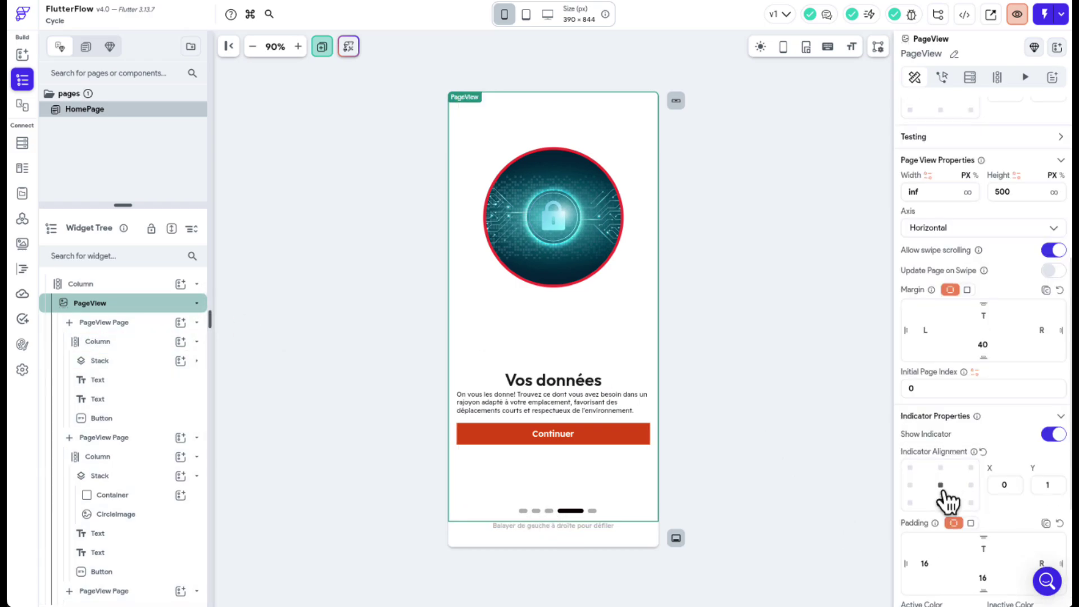
pyautogui.click(106, 306)
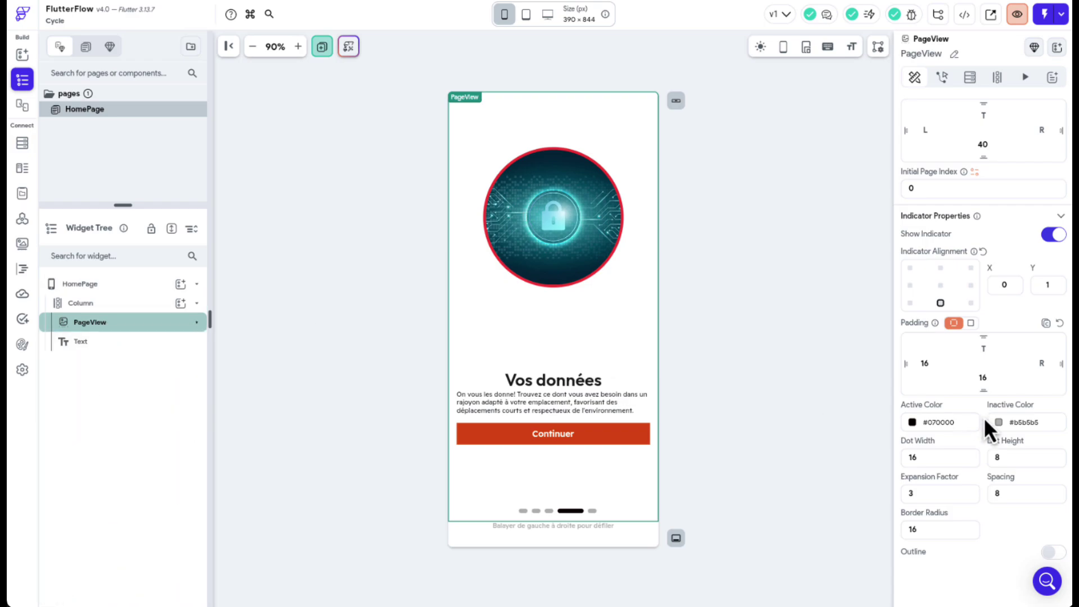
pyautogui.click(931, 454)
pyautogui.press('BackSpace')
pyautogui.press('BackSpace')
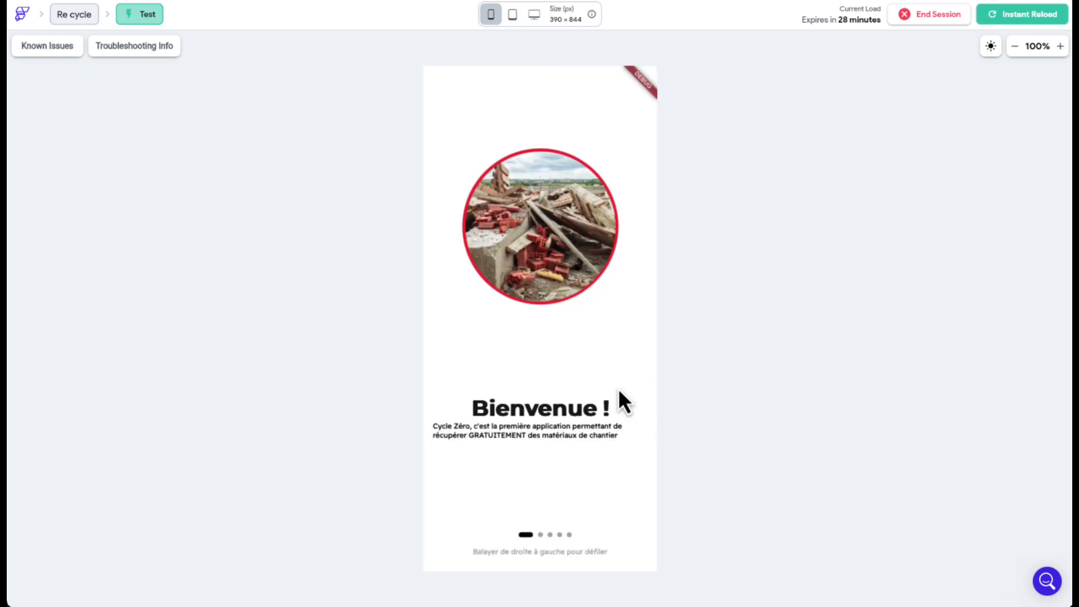
# - Swipe back and forth through the onboarding pages in the Re cycle test session, ending on the last page
pyautogui.moveTo(609, 389); pyautogui.dragTo(511, 393)
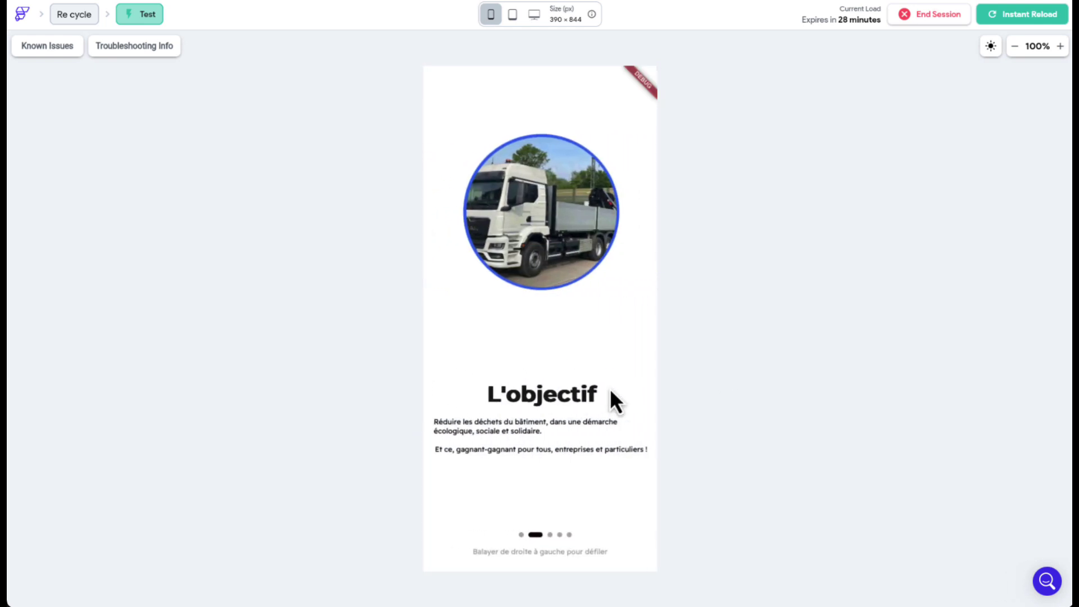
pyautogui.moveTo(609, 389); pyautogui.dragTo(413, 413)
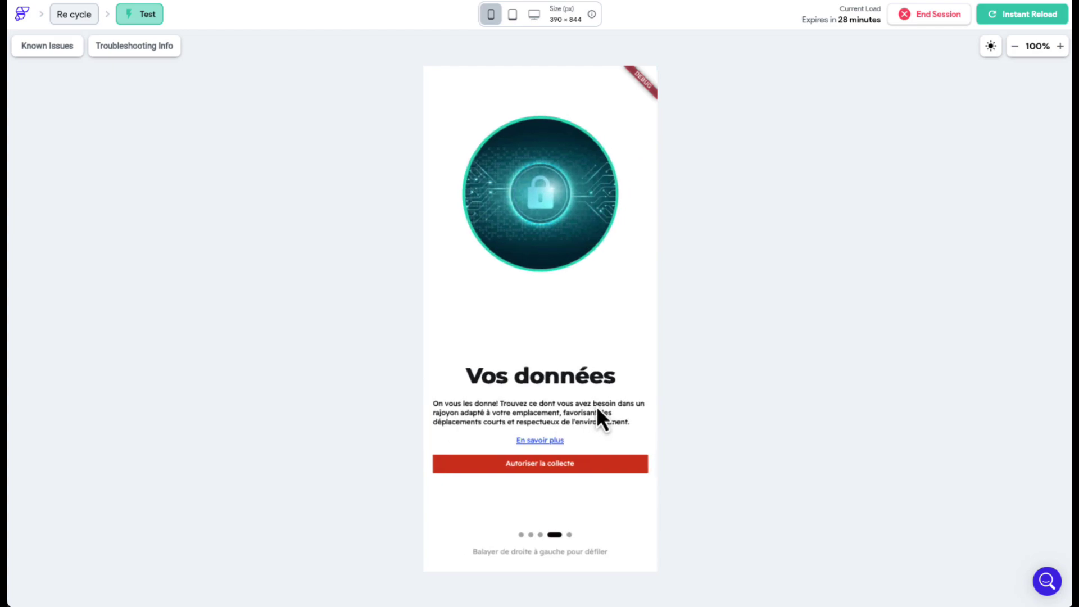
pyautogui.moveTo(596, 405); pyautogui.dragTo(386, 411)
pyautogui.moveTo(498, 391); pyautogui.dragTo(737, 381)
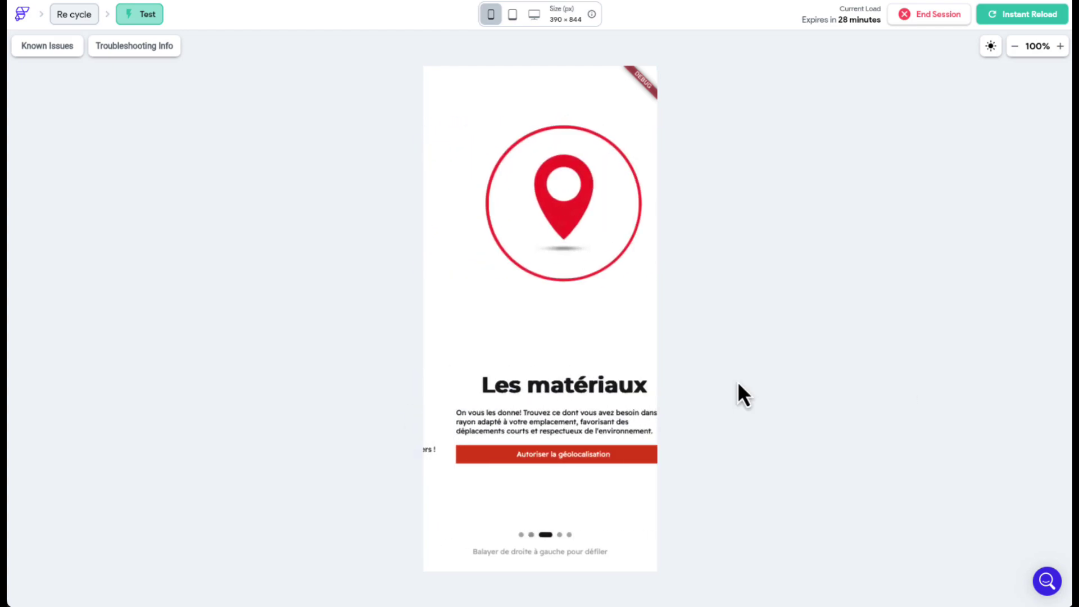
pyautogui.moveTo(504, 386); pyautogui.dragTo(479, 415)
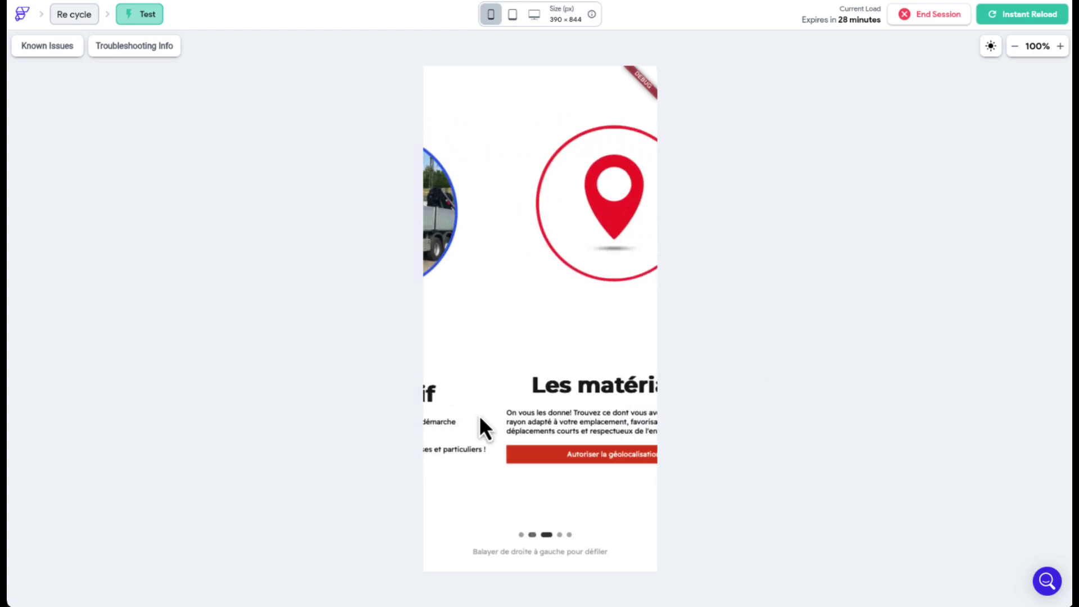
pyautogui.moveTo(631, 501); pyautogui.dragTo(453, 504)
pyautogui.moveTo(571, 538); pyautogui.dragTo(391, 503)
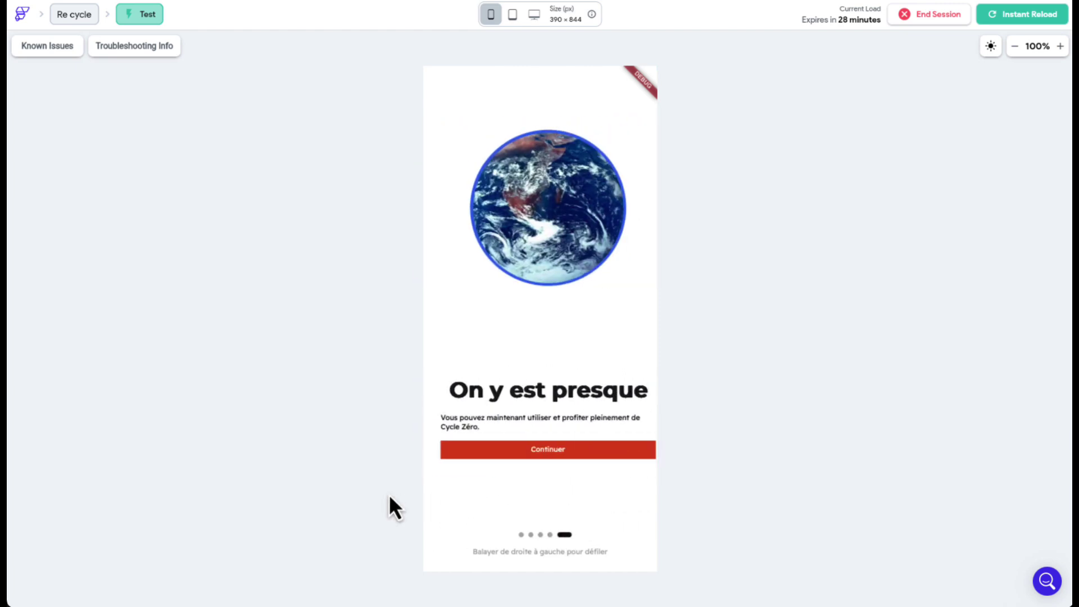